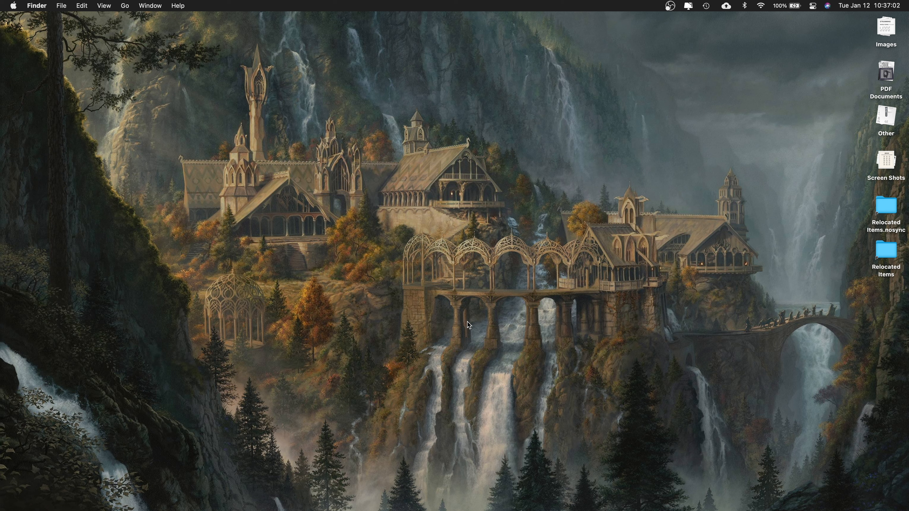
# Launch Sibelius and open the recent score "5 Sibelius Shortcuts I Use to Write More Efficiently".
pyautogui.moveTo(476, 510)
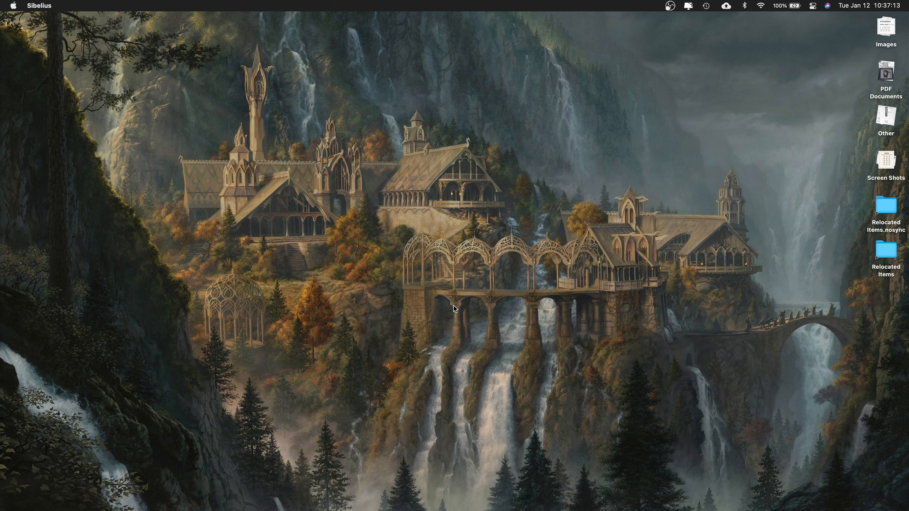
pyautogui.moveTo(434, 502)
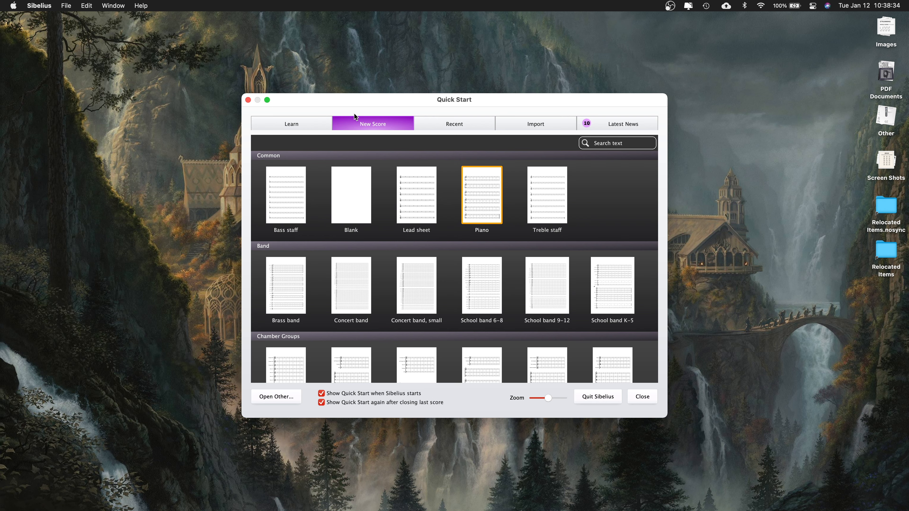
pyautogui.click(485, 125)
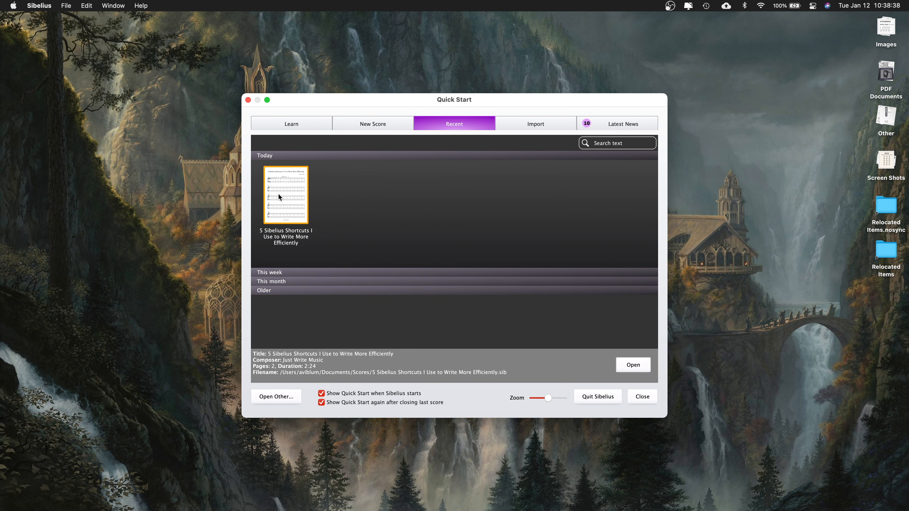
pyautogui.click(629, 369)
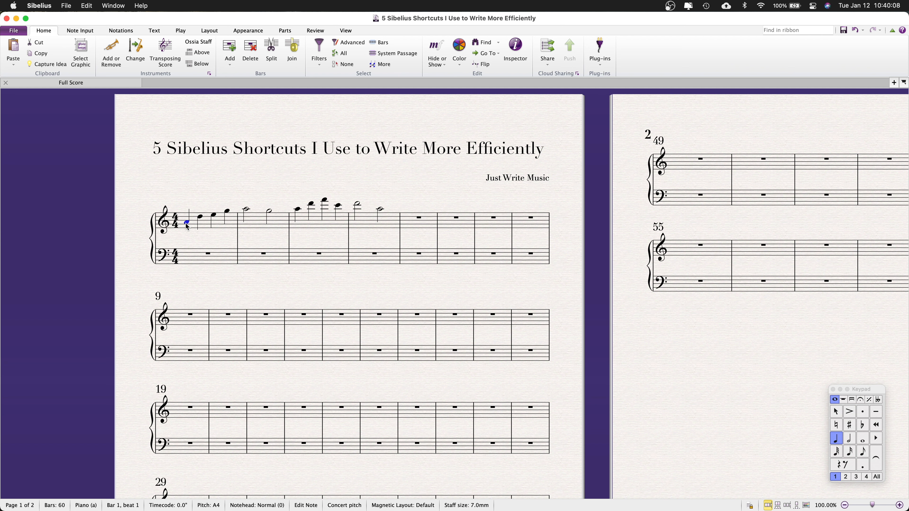
# Shift the first note of bar 1 up and down by octaves, ending on A4.
pyautogui.press('super+Up')
pyautogui.press('super+Down')
pyautogui.press('super+Down')
pyautogui.press('super+Up')
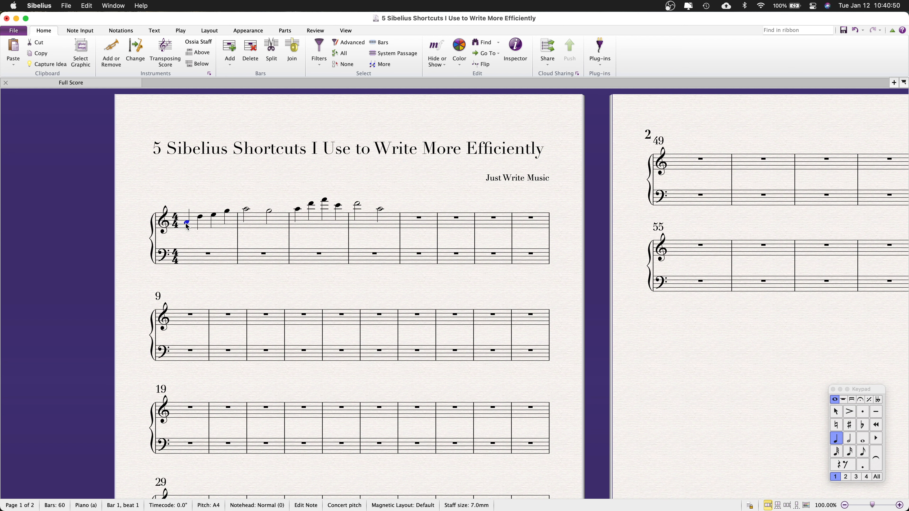
# Play back the melody from bar 1 through bar 4.
pyautogui.press('space')
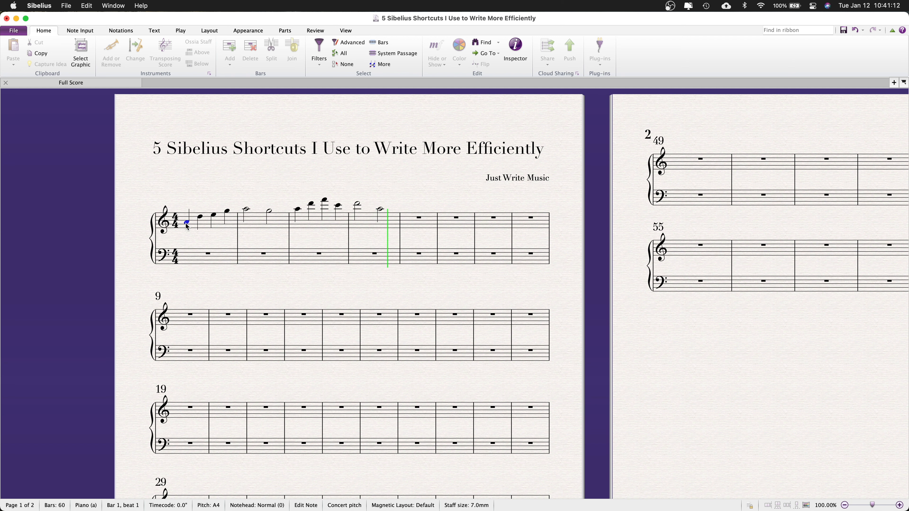
pyautogui.press('space')
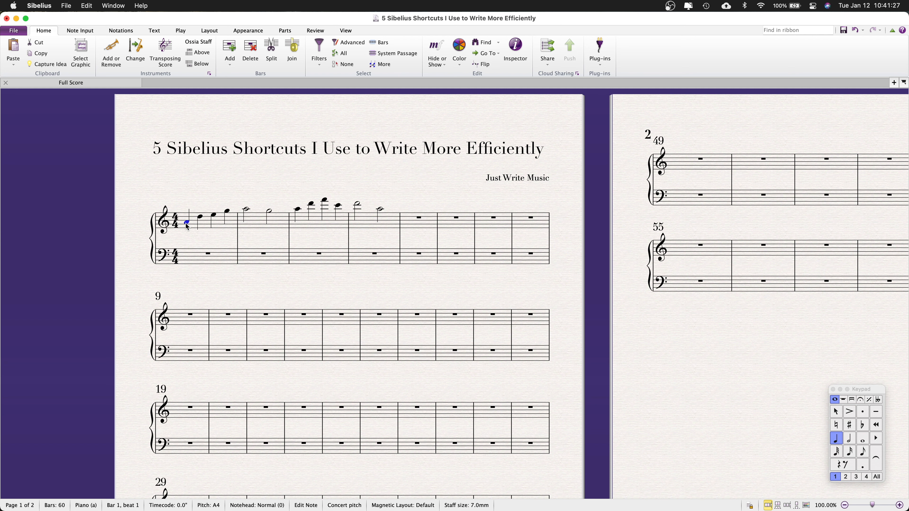
# Lower the second half note of bar 2 by an octave to G4 and play the melody from bar 1.
pyautogui.click(270, 212)
pyautogui.press('super+Down')
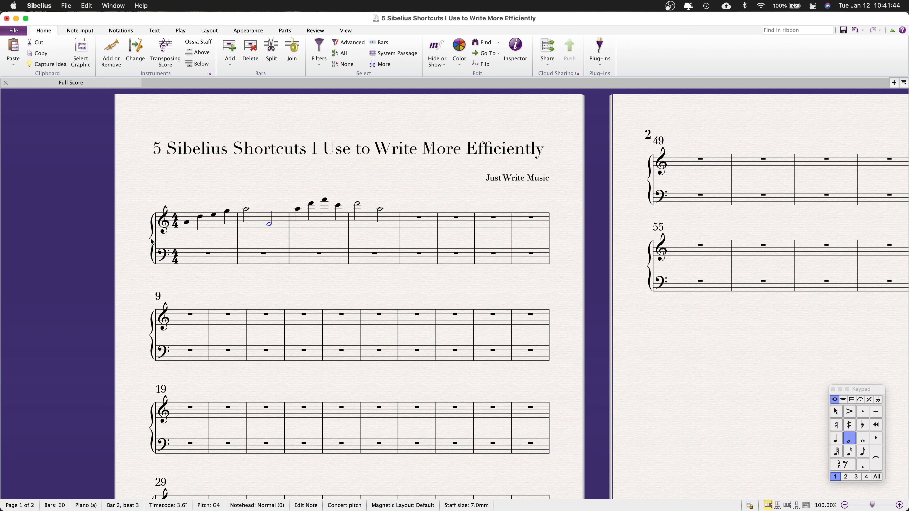
pyautogui.click(187, 223)
pyautogui.press('space')
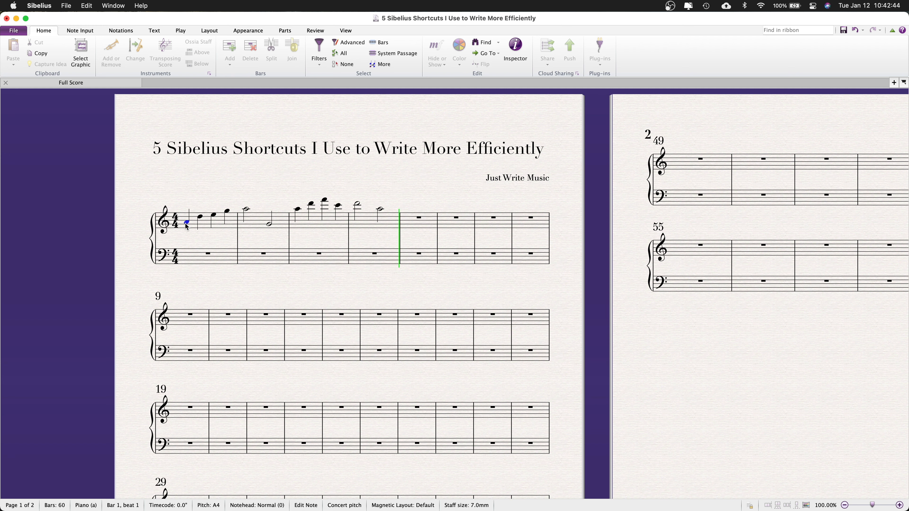
pyautogui.press('space')
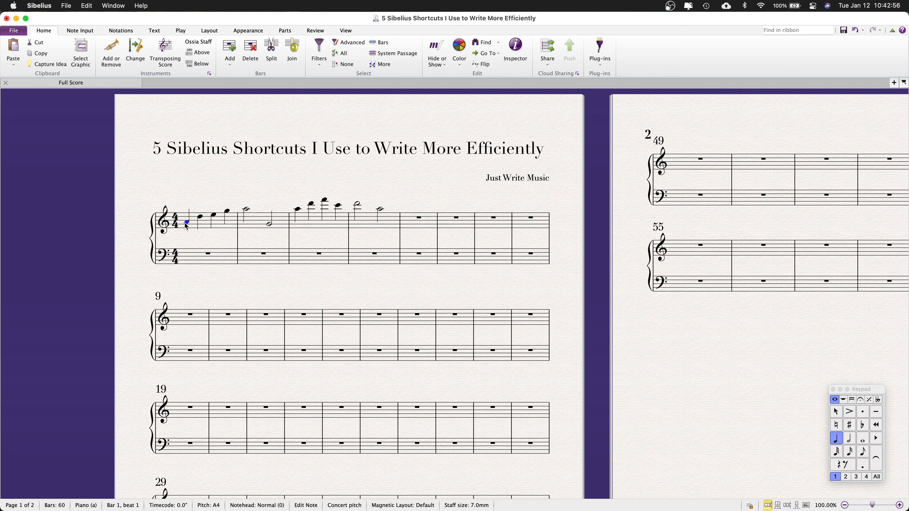
# Raise the second half note of bar 2 by an octave to G5.
pyautogui.click(247, 210)
pyautogui.click(380, 211)
pyautogui.click(268, 224)
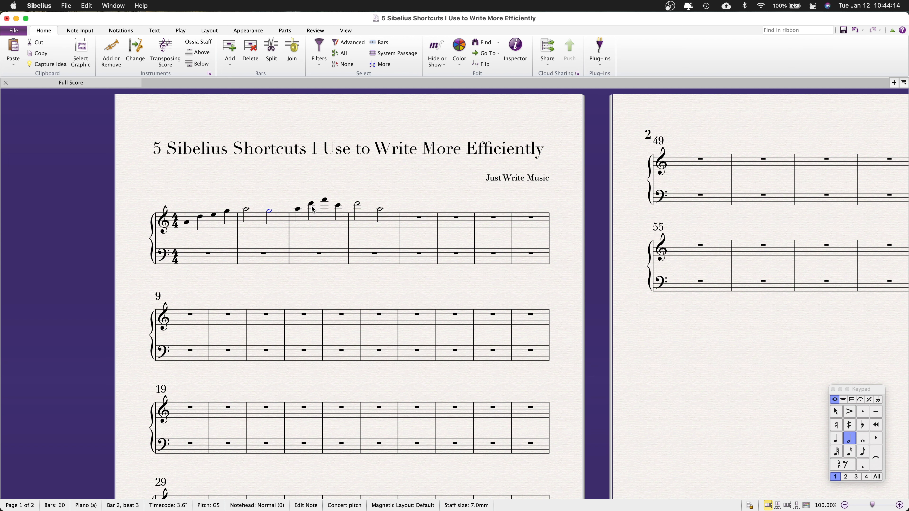
# Lower the second and fourth notes of bar 3 by an octave, to D5 and C5.
pyautogui.click(298, 209)
pyautogui.press('Right')
pyautogui.press('super+Down')
pyautogui.press('Right')
pyautogui.press('Right')
pyautogui.press('super+Down')
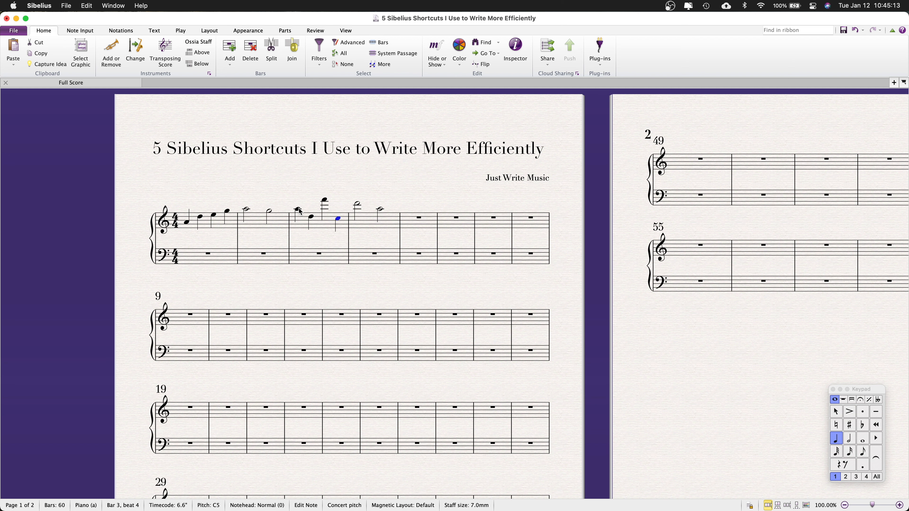
pyautogui.press('Right')
pyautogui.press('Left')
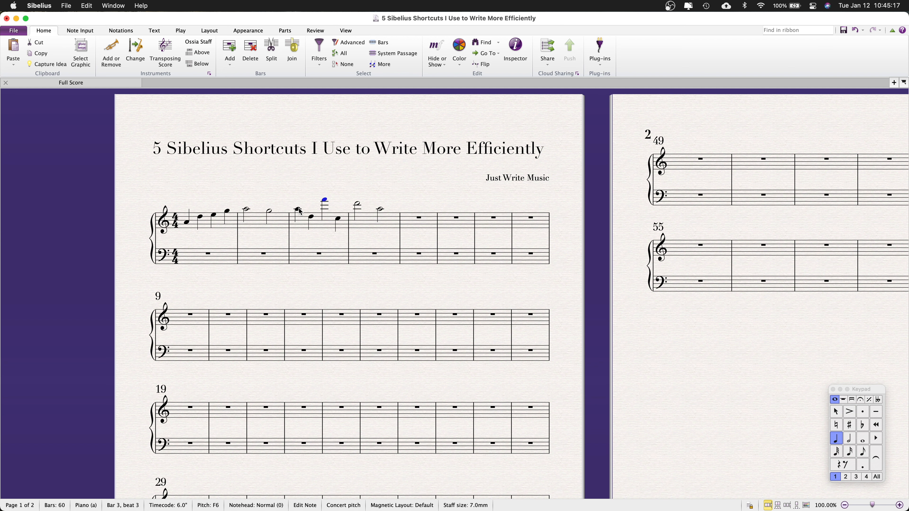
pyautogui.press('Right')
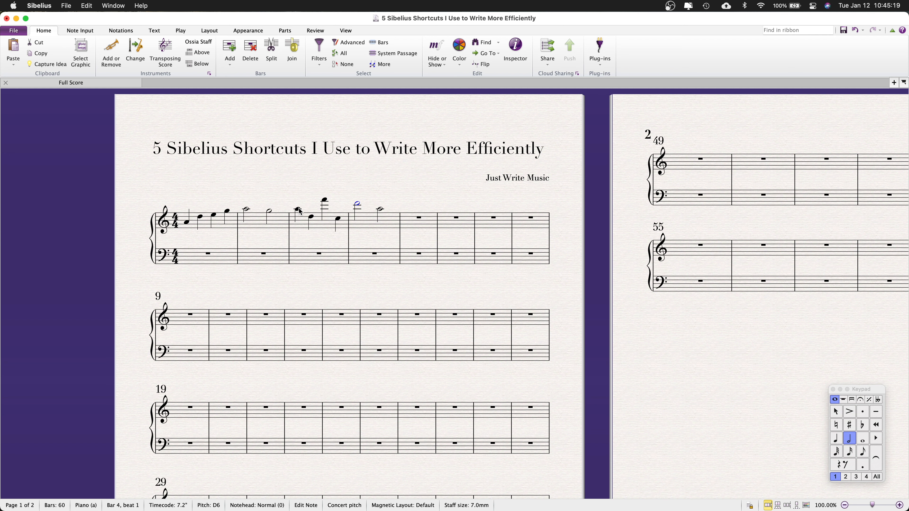
# Raise the second note of bar 3 step by step to D6 and add the note an octave below it.
pyautogui.click(298, 209)
pyautogui.click(312, 218)
pyautogui.press('Up')
pyautogui.press('Up')
pyautogui.press('Up')
pyautogui.press('Up')
pyautogui.press('Up')
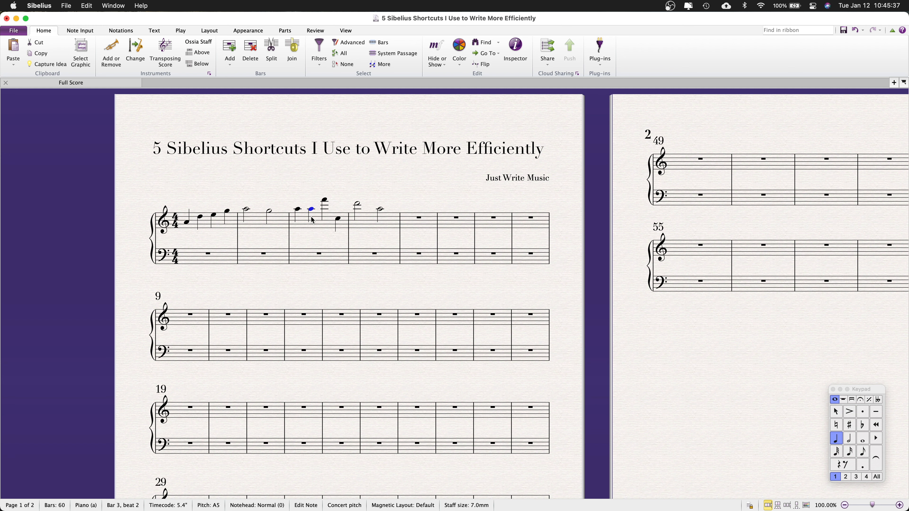
pyautogui.press('Up')
pyautogui.hotkey('shift', '8')
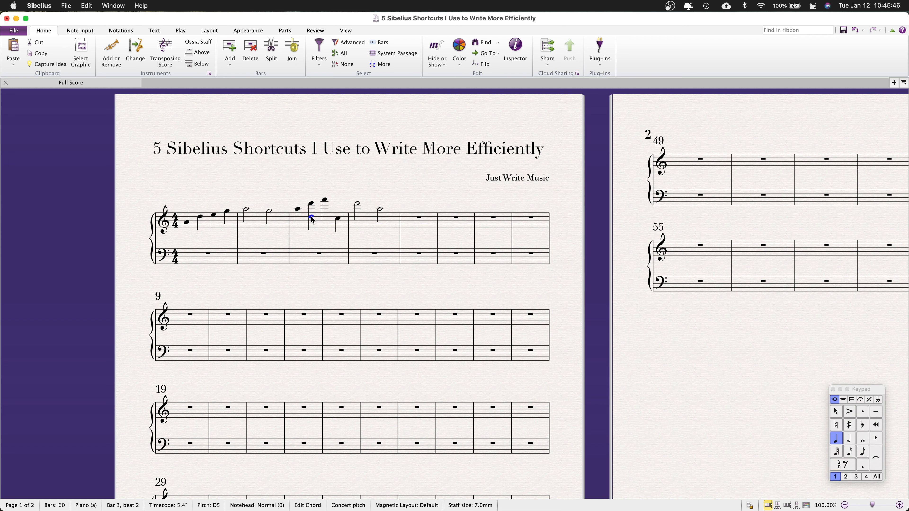
pyautogui.hotkey('alt', 'Down')
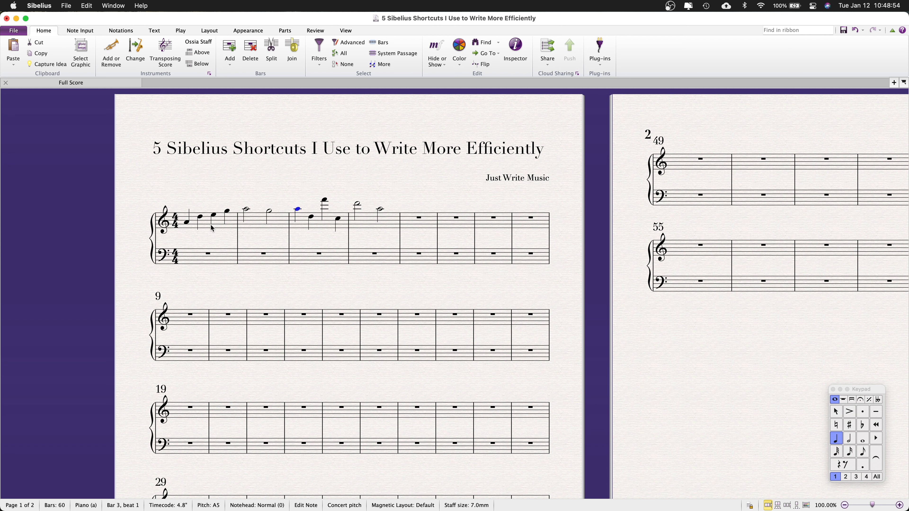
# Repeat the treble melody of bars 1–4 into bars 5–8 and undo the repeat.
pyautogui.moveTo(211, 229); pyautogui.dragTo(361, 225)
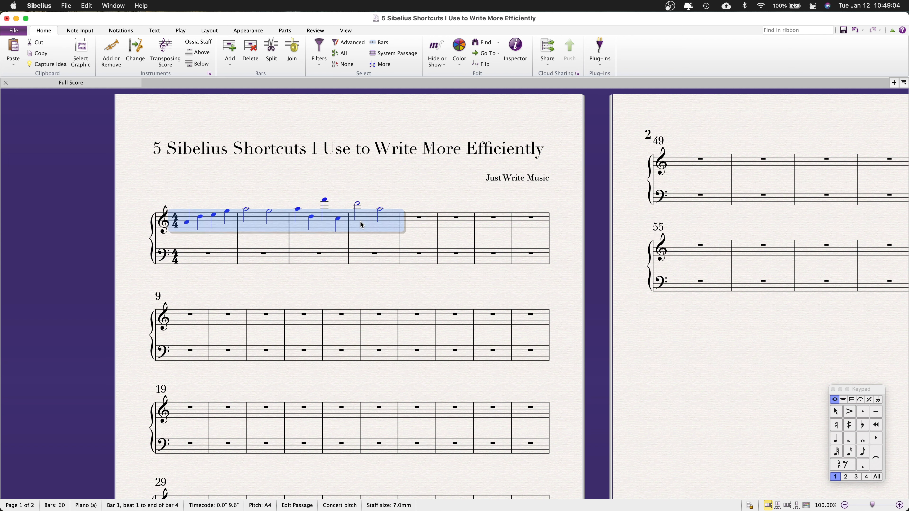
pyautogui.press('r')
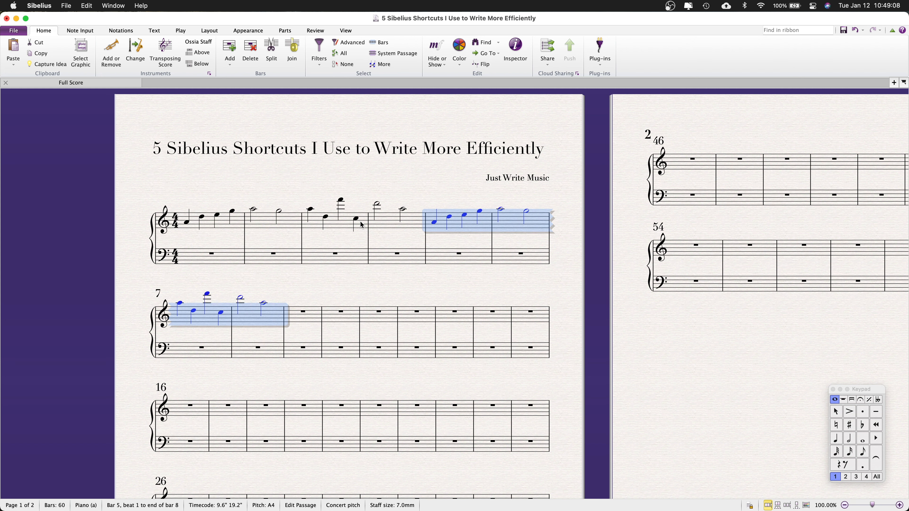
pyautogui.press('super+z')
pyautogui.click(374, 180)
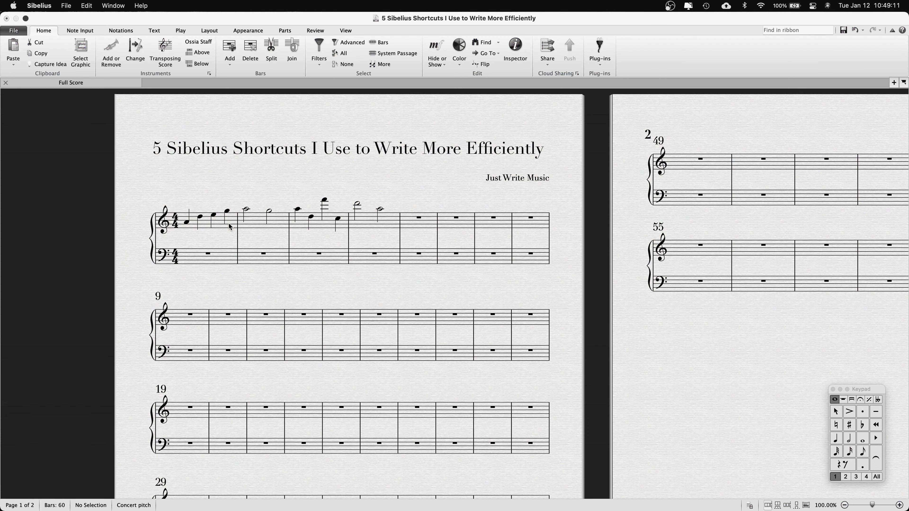
# Delete the treble melody in bars 1–4 and undo the deletion.
pyautogui.moveTo(229, 220); pyautogui.dragTo(391, 224)
pyautogui.press('Delete')
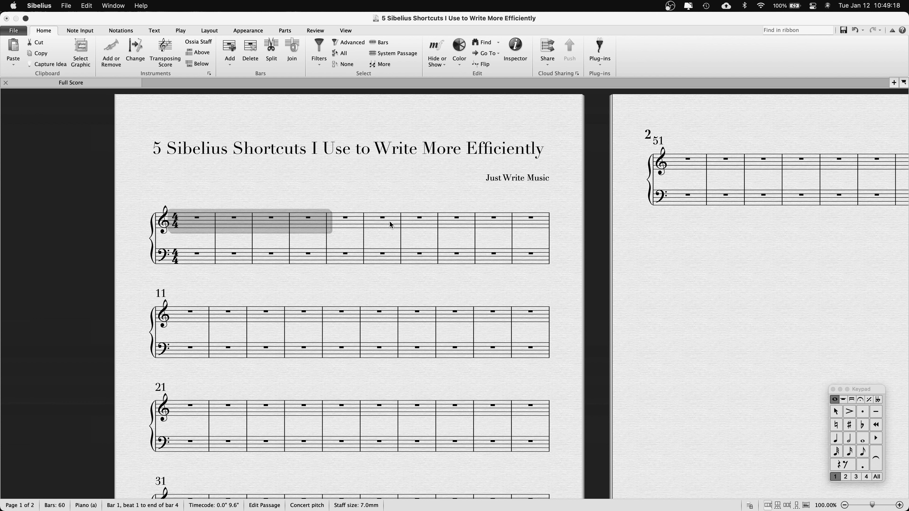
pyautogui.press('super+z')
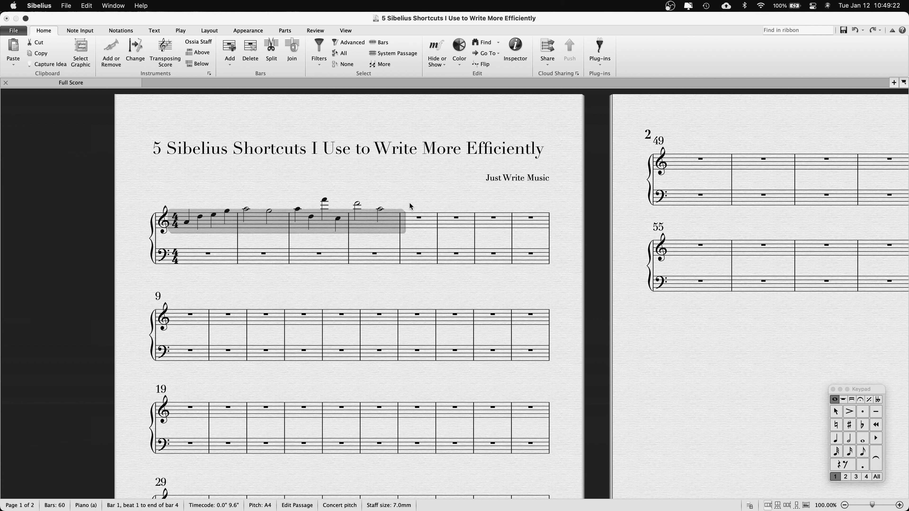
# Paste the copied four-bar melody into the treble staff starting at bar 5.
pyautogui.click(425, 222)
pyautogui.press('super+v')
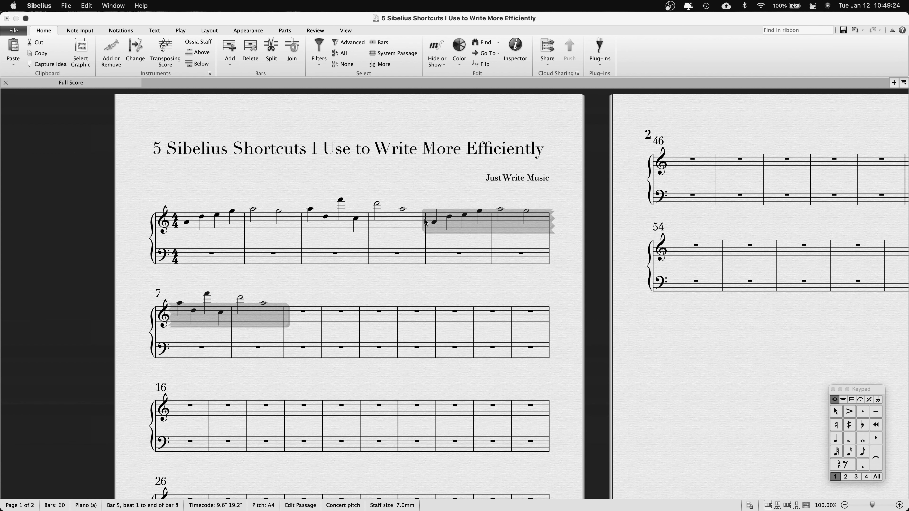
pyautogui.press('Escape')
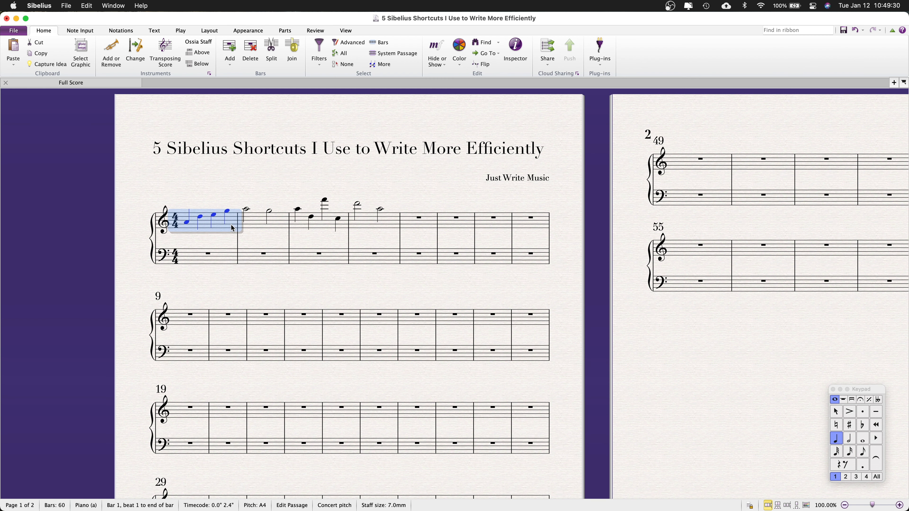
# Repeat the full treble passage of bars 1–4 directly into bars 5–8 and clear the selection.
pyautogui.keyDown('shift'); pyautogui.click(387, 223); pyautogui.keyUp('shift')
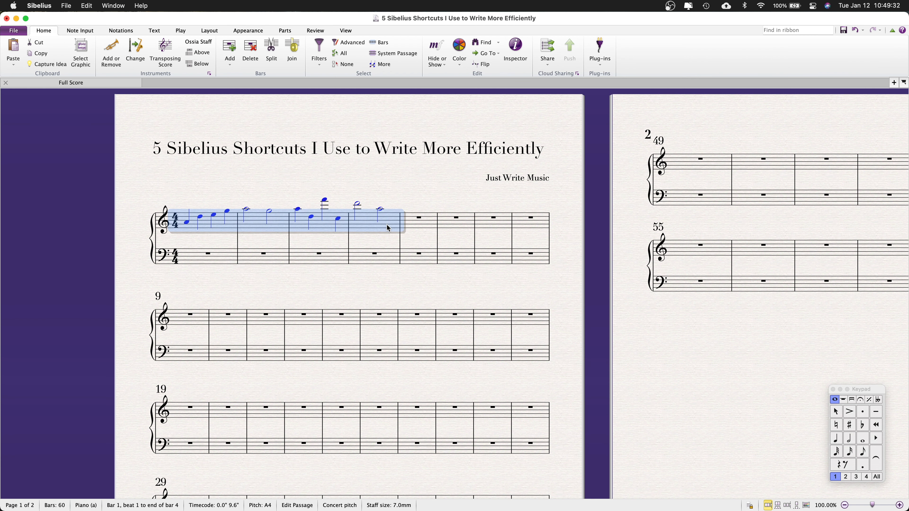
pyautogui.press('r')
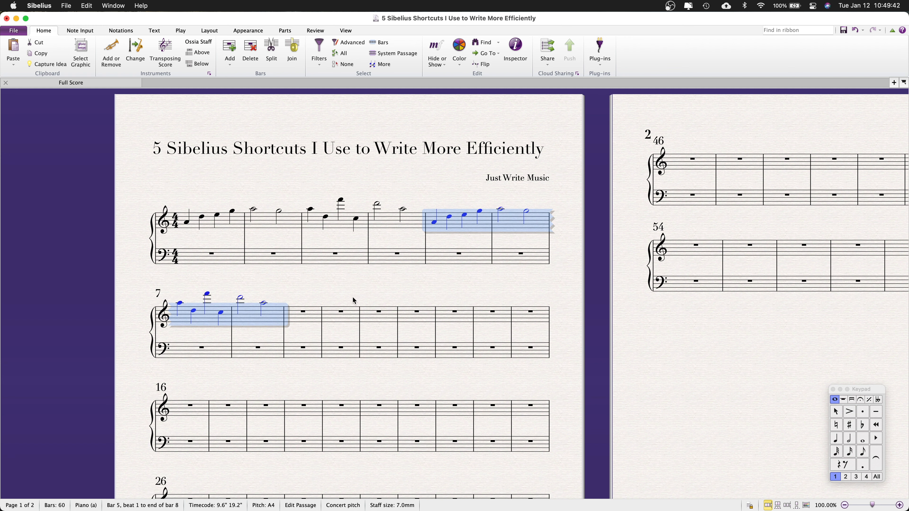
pyautogui.press('Escape')
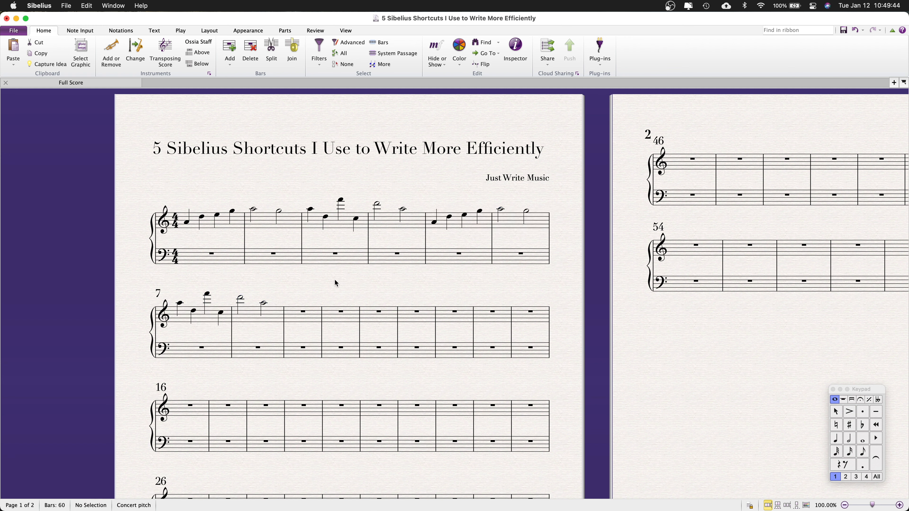
# Raise the second and fourth notes of bar 3 by an octave, to D6 and C6.
pyautogui.click(326, 217)
pyautogui.press('Right')
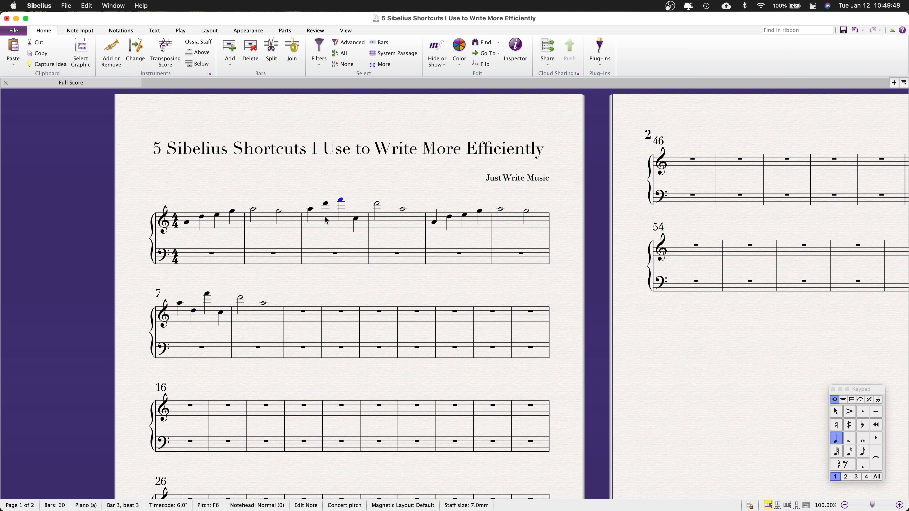
pyautogui.press('super+Up')
pyautogui.press('super+Down')
pyautogui.press('Right')
pyautogui.press('super+Up')
# Enter a half-note chord of C3, E3 and G3 on beat 1 of bar 12 in the bass staff.
pyautogui.click(416, 354)
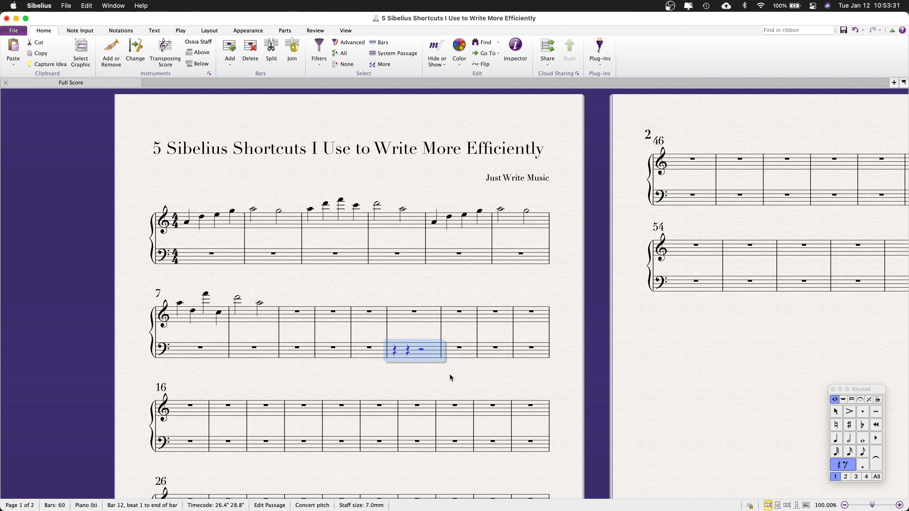
pyautogui.press('c')
pyautogui.press('3')
pyautogui.press('3')
pyautogui.press('Right')
pyautogui.press('Left')
pyautogui.click(845, 437)
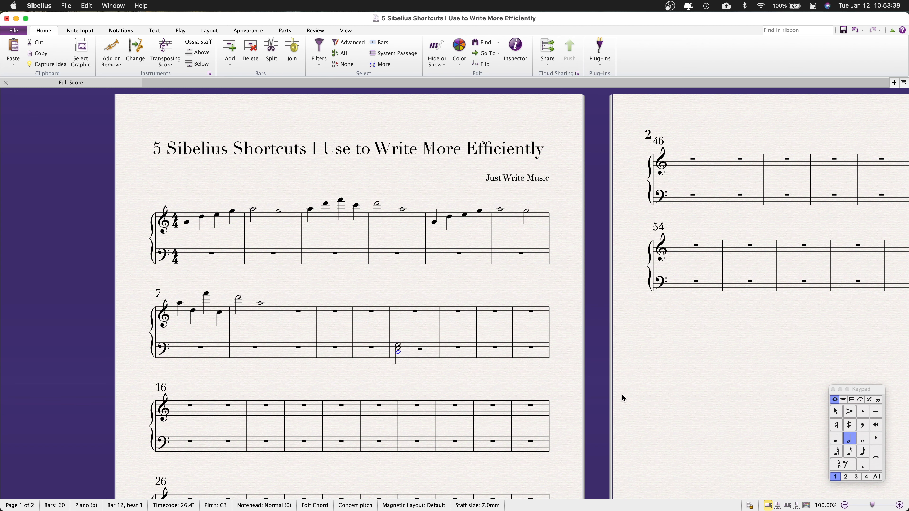
pyautogui.click(400, 357)
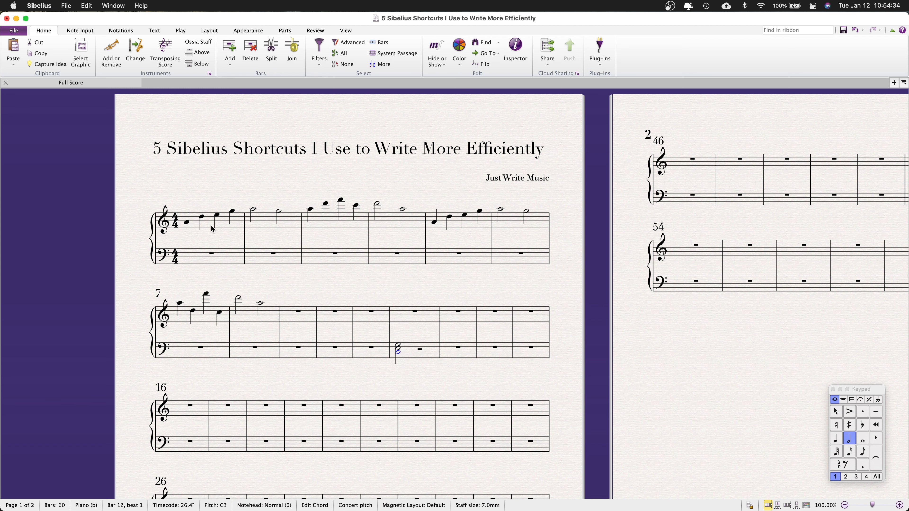
# Copy the treble notes of bar 1 into the treble staff of bar 12.
pyautogui.click(210, 225)
pyautogui.click(210, 225)
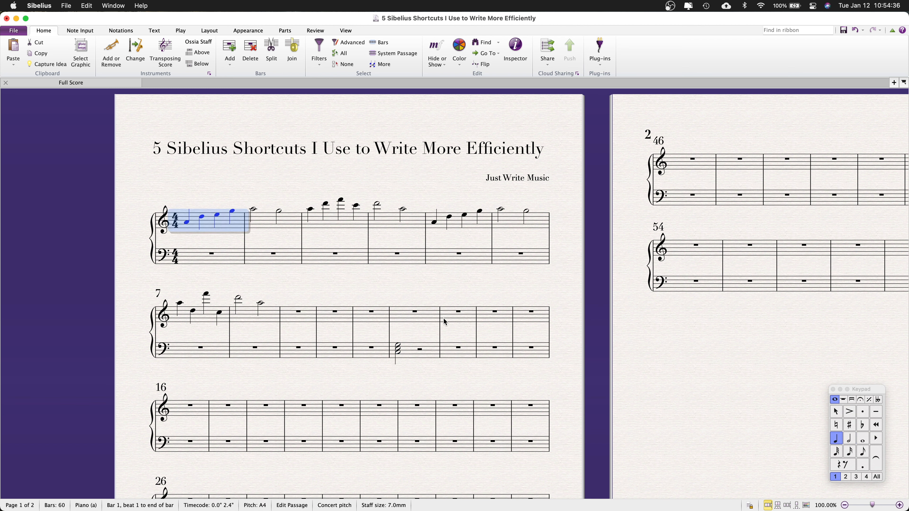
pyautogui.click(403, 311)
pyautogui.press('super+v')
# Lower the first two treble notes of bar 12 by one step each, to G4 and C5.
pyautogui.click(392, 316)
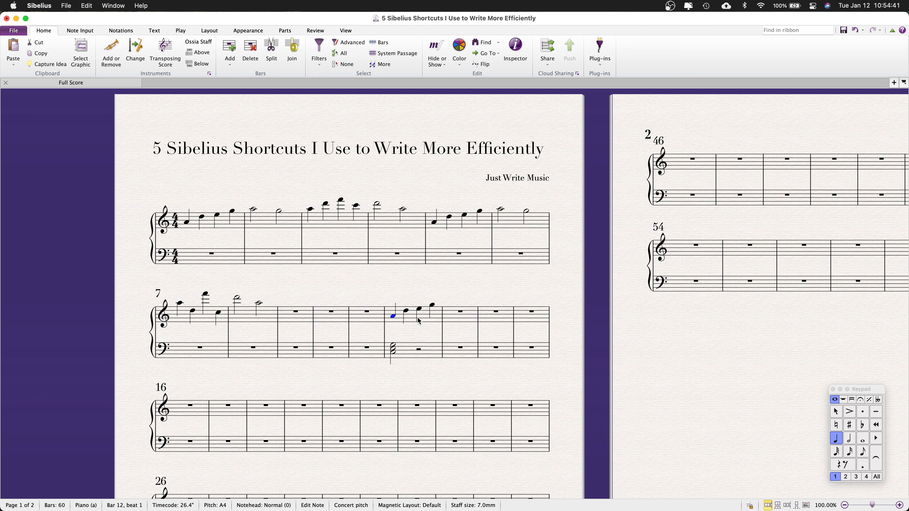
pyautogui.press('Down')
pyautogui.press('Right')
pyautogui.press('Down')
pyautogui.press('Right')
pyautogui.press('Right')
# Change the bass chord in bar 12 to a whole note and play back from the start of that bar.
pyautogui.doubleClick(392, 346)
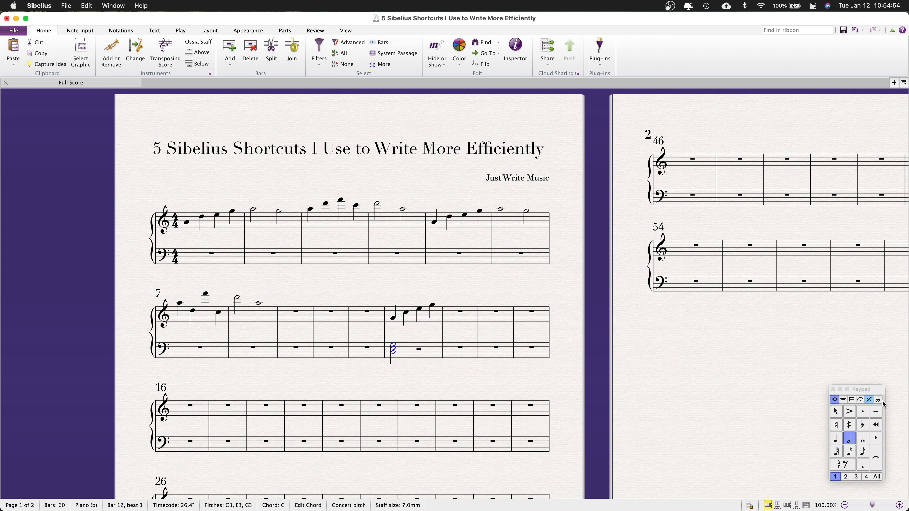
pyautogui.click(862, 439)
pyautogui.click(384, 334)
pyautogui.press('space')
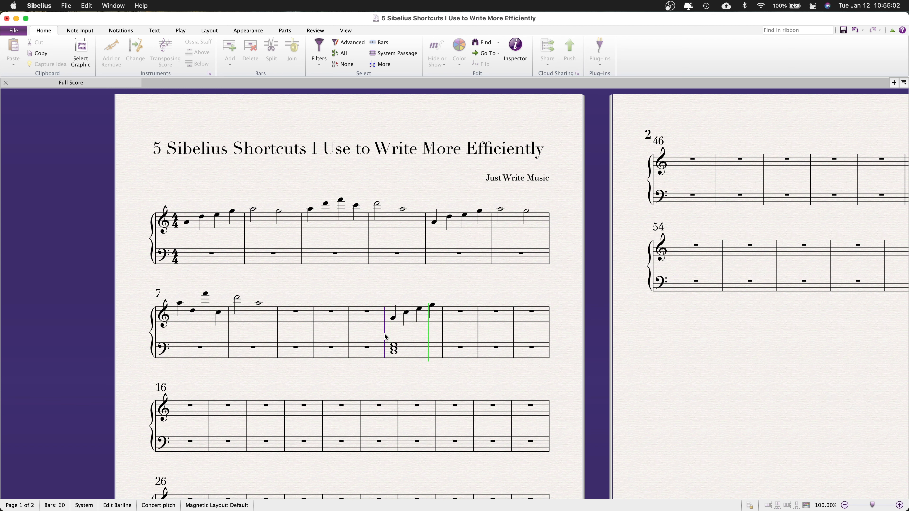
# Repeat the last treble note of bar 12 into bar 13 and make the copy a half note on F5.
pyautogui.press('space')
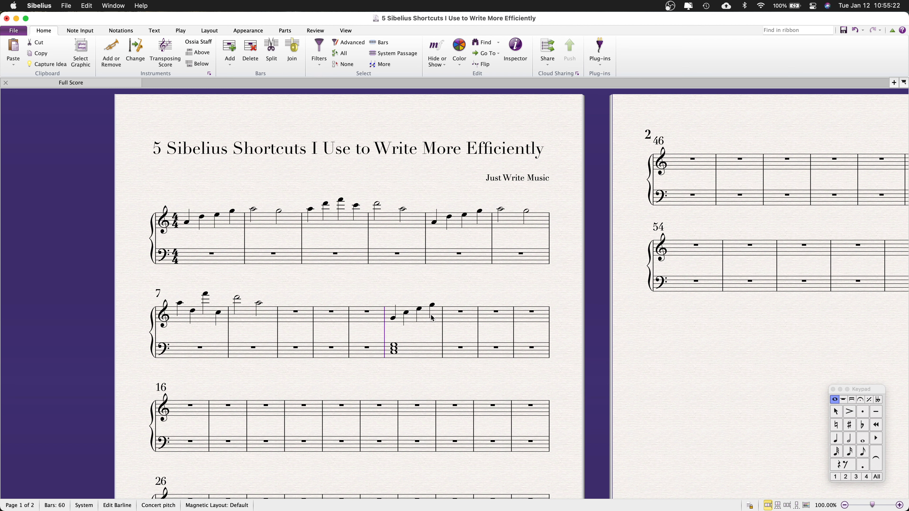
pyautogui.click(432, 306)
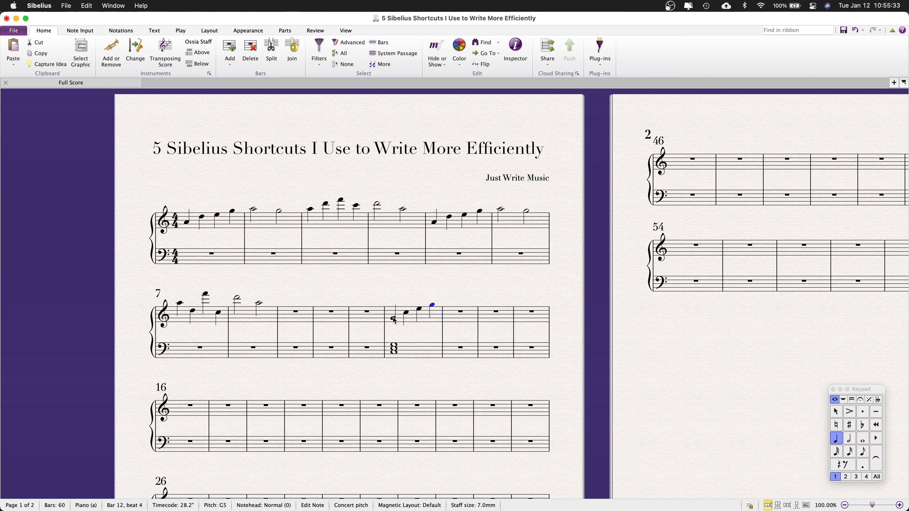
pyautogui.press('r')
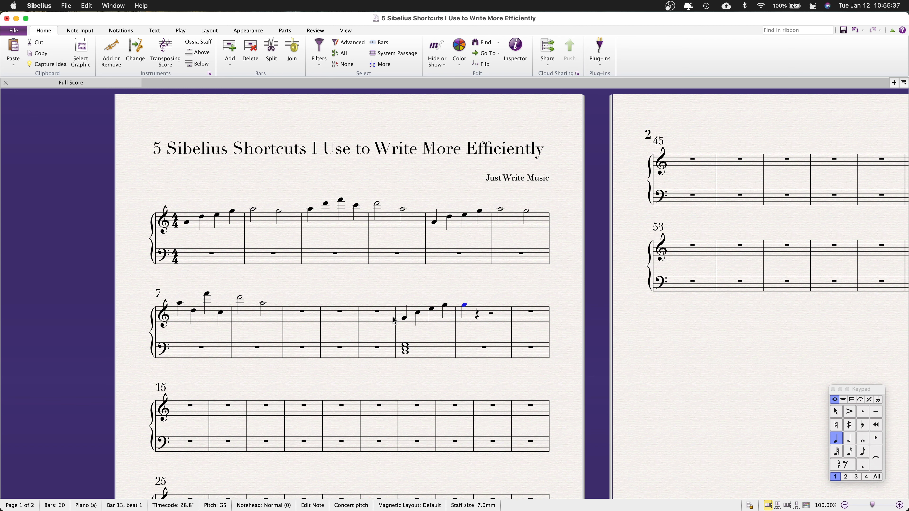
pyautogui.press('Down')
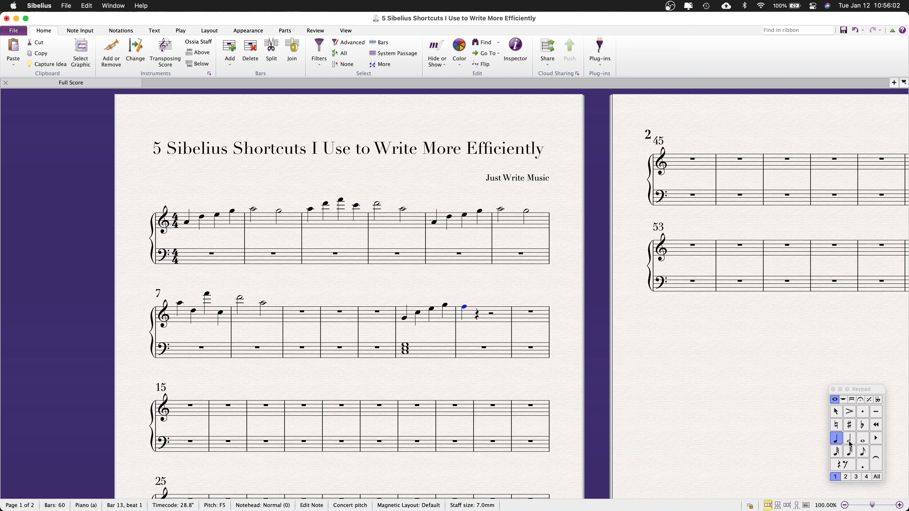
pyautogui.click(850, 441)
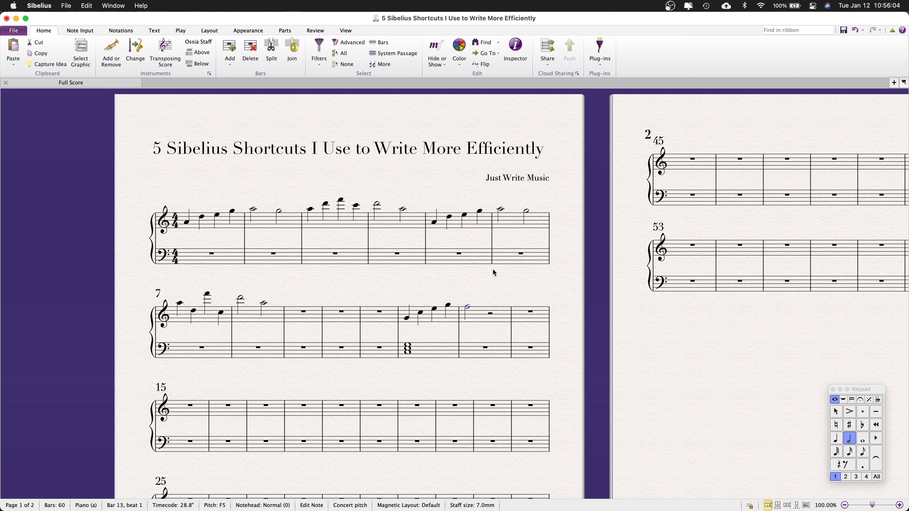
# Fill beat 3 of treble bar 13 by repeating its F5 half note and lowering the copy four steps to B4.
pyautogui.click(407, 319)
pyautogui.press('Right')
pyautogui.press('Right')
pyautogui.press('Right')
pyautogui.press('r')
pyautogui.press('Down')
pyautogui.press('Down')
pyautogui.press('Down')
pyautogui.press('Down')
# Play back the score from the first treble note of bar 12 and stop after bar 13.
pyautogui.click(406, 319)
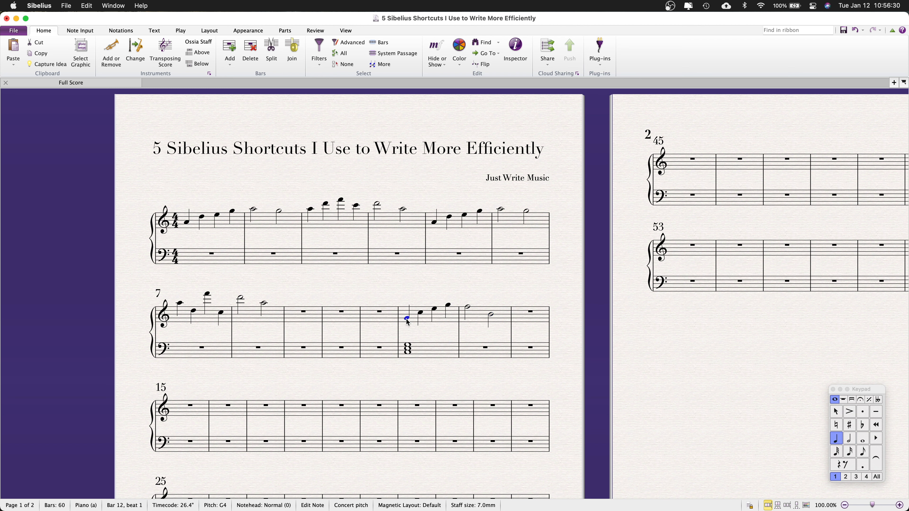
pyautogui.press('space')
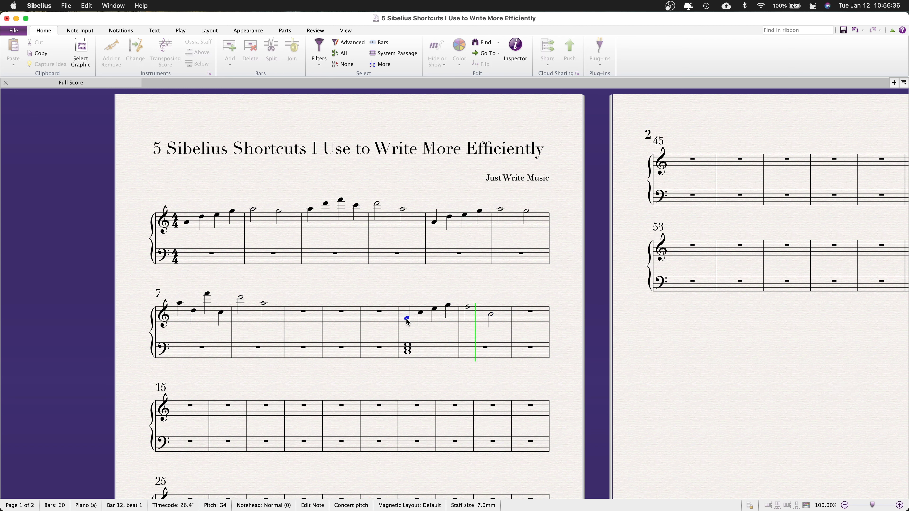
pyautogui.press('space')
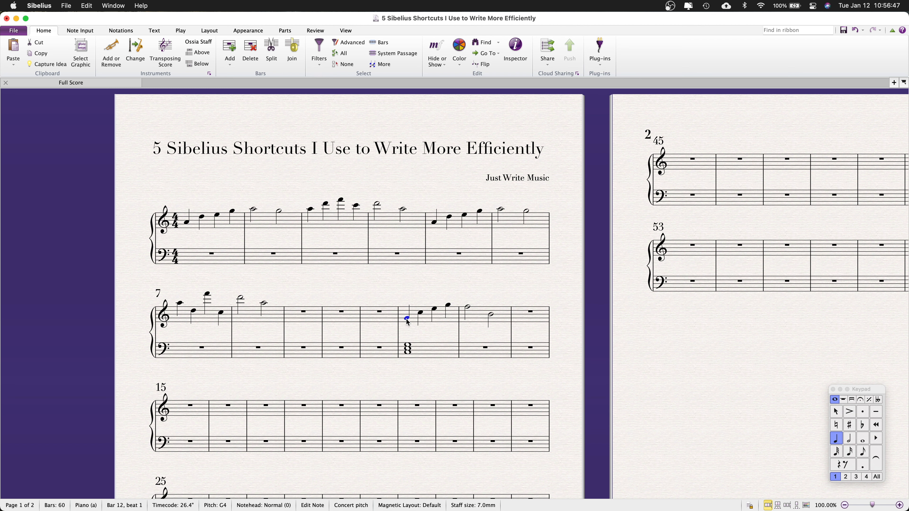
# Repeat the whole-note bass chord of bar 12 into bar 13.
pyautogui.click(408, 352)
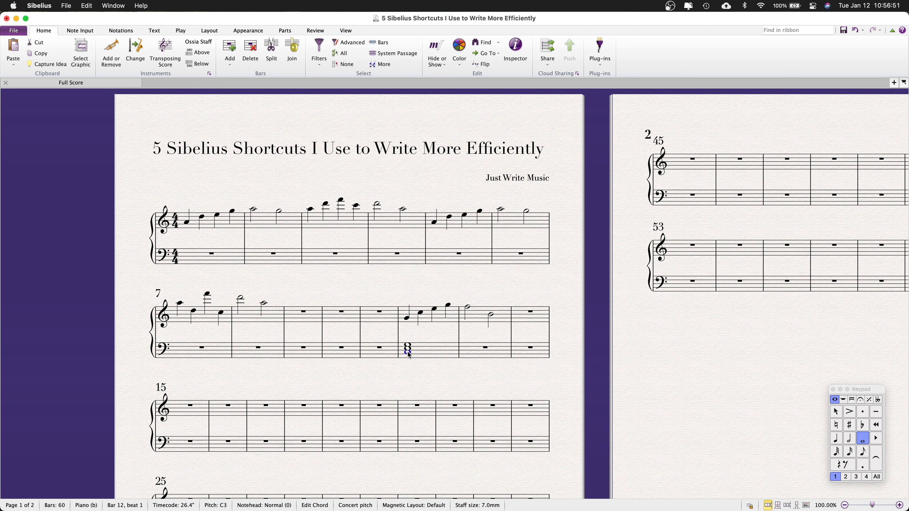
pyautogui.press('r')
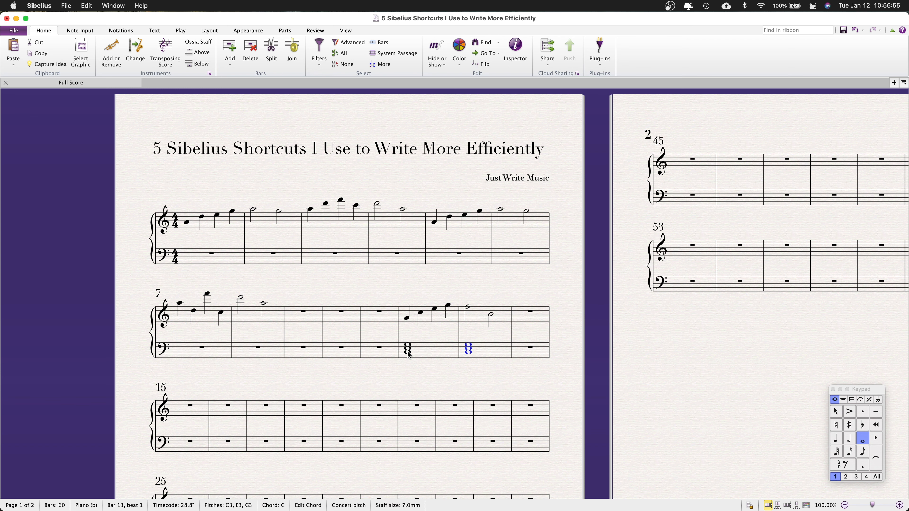
pyautogui.click(469, 342)
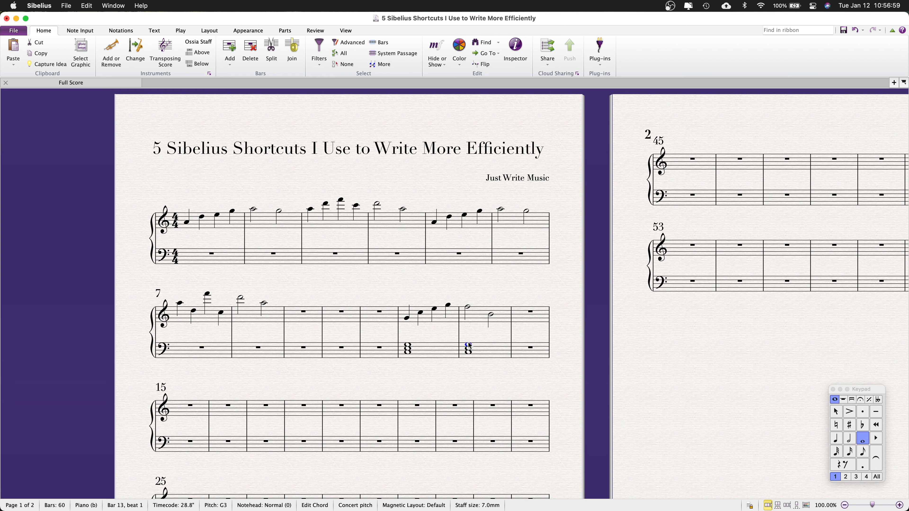
pyautogui.hotkey('alt', 'Down')
# Repeat the B4 half note of treble bar 13 into bar 14 and raise the copy three steps to E5.
pyautogui.click(491, 315)
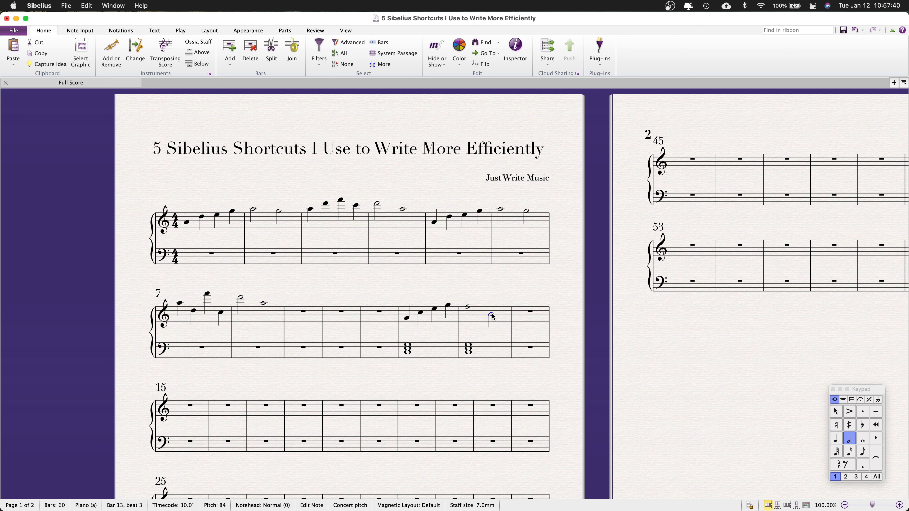
pyautogui.press('r')
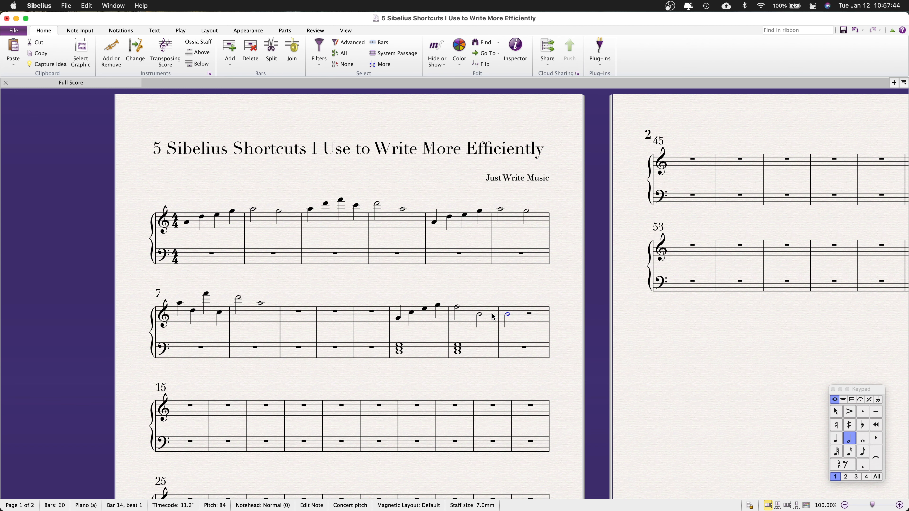
pyautogui.press('Up')
pyautogui.press('Up')
pyautogui.press('Up')
pyautogui.press('Up')
pyautogui.press('Down')
# Change the bass chord in bar 13 to B2, D3 and G3 and play back from the start of bar 12.
pyautogui.click(459, 353)
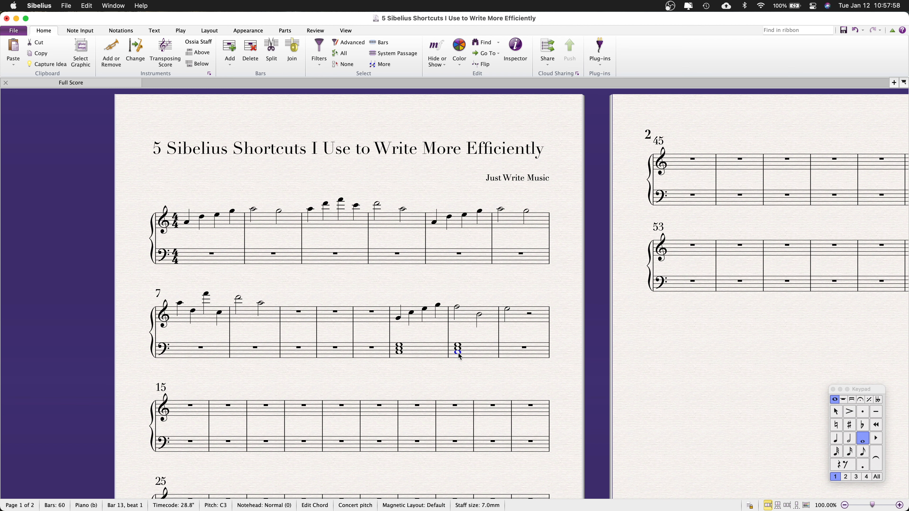
pyautogui.press('Down')
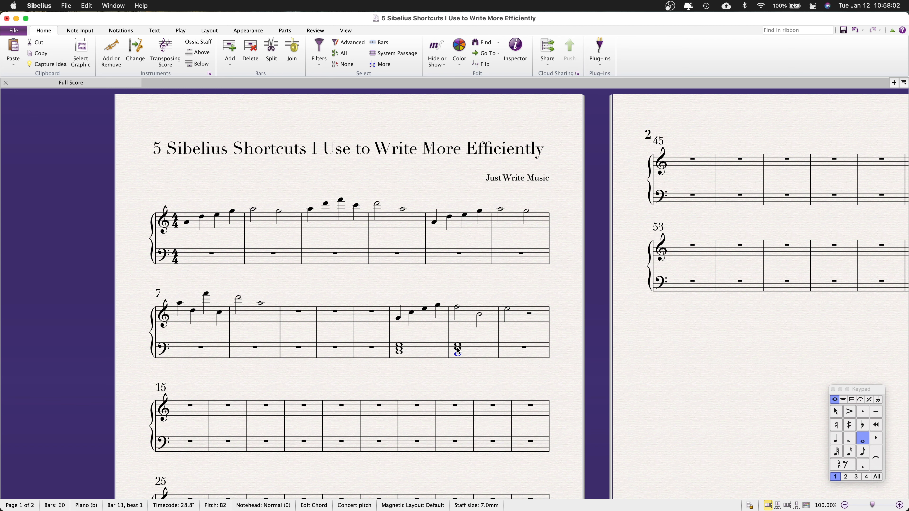
pyautogui.click(389, 342)
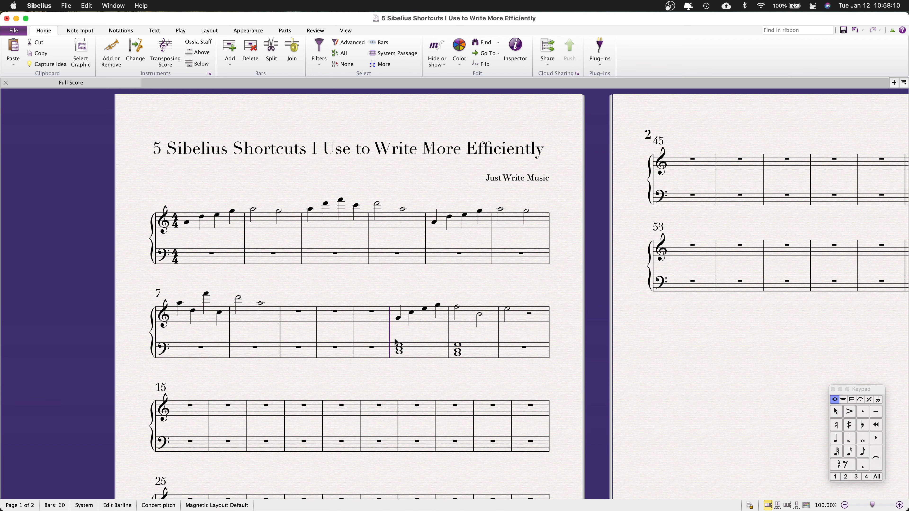
pyautogui.press('space')
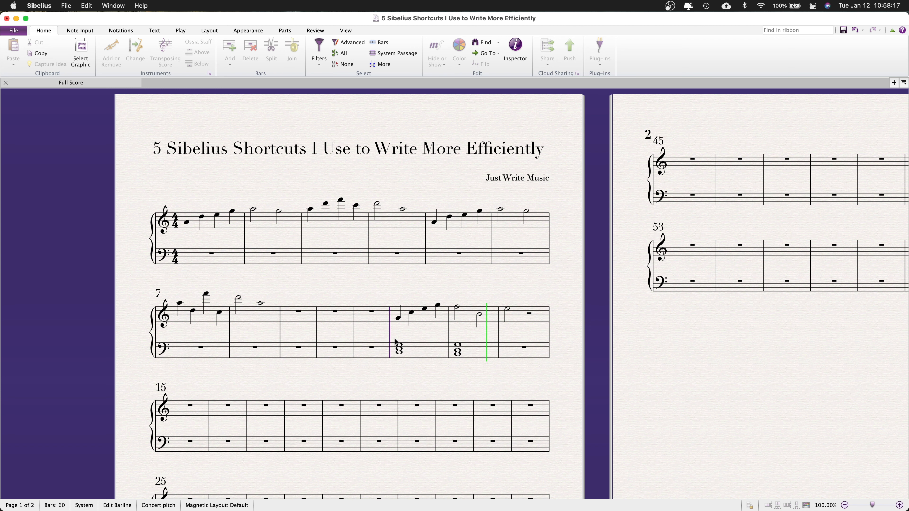
pyautogui.click(400, 345)
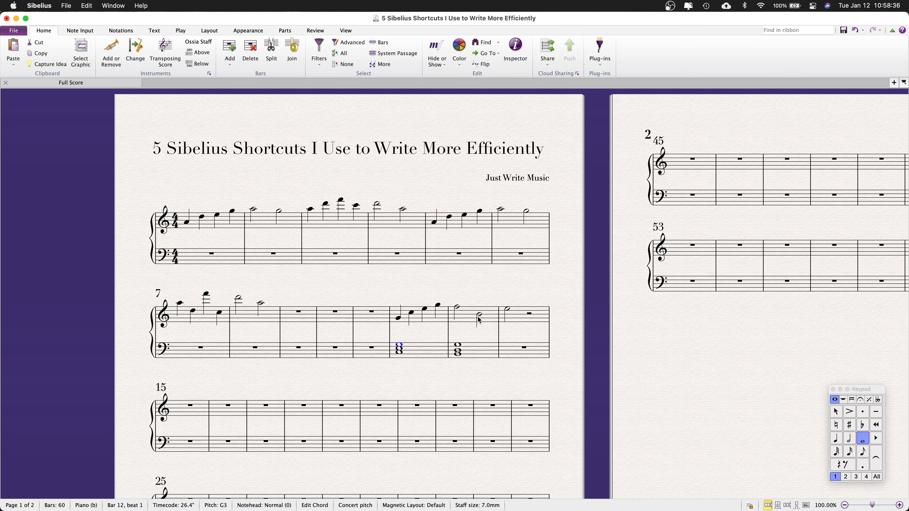
# Repeat the whole bass chord of bar 13 into bar 14 and raise the middle note of the copy by one step.
pyautogui.click(458, 354)
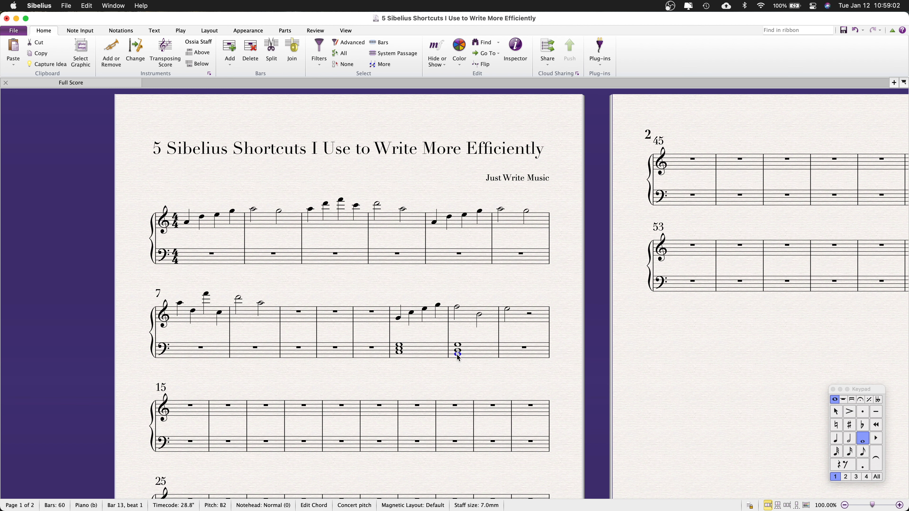
pyautogui.doubleClick(458, 355)
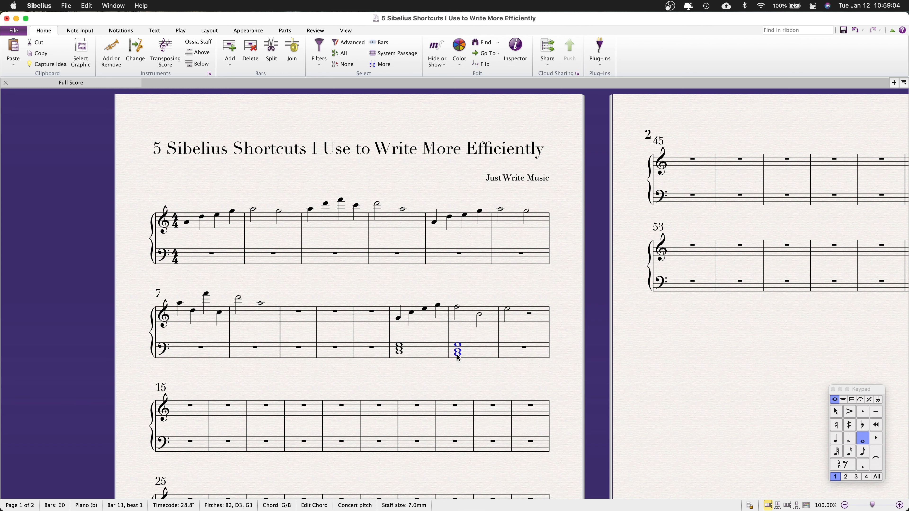
pyautogui.press('r')
pyautogui.press('Escape')
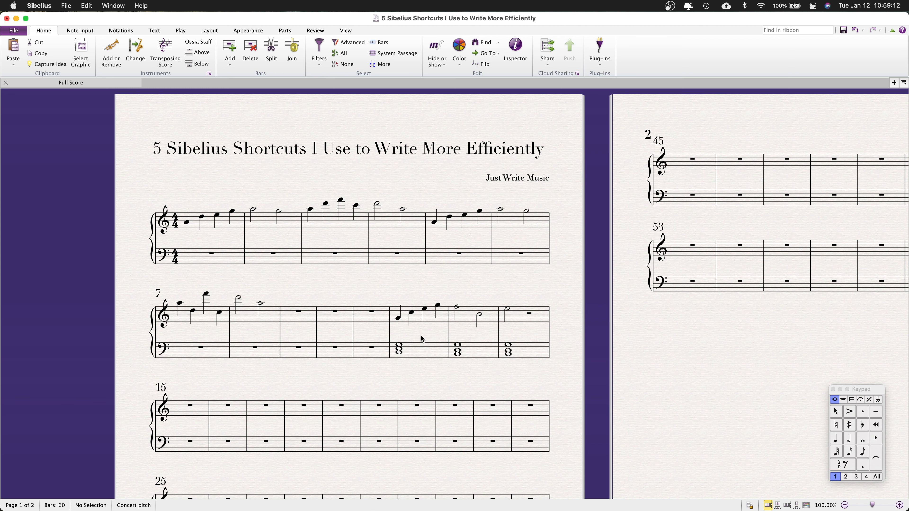
pyautogui.click(508, 352)
pyautogui.press('Up')
pyautogui.press('Escape')
# Play back the phrase from the first treble note of bar 12 through bar 14, and clear the selection.
pyautogui.click(398, 318)
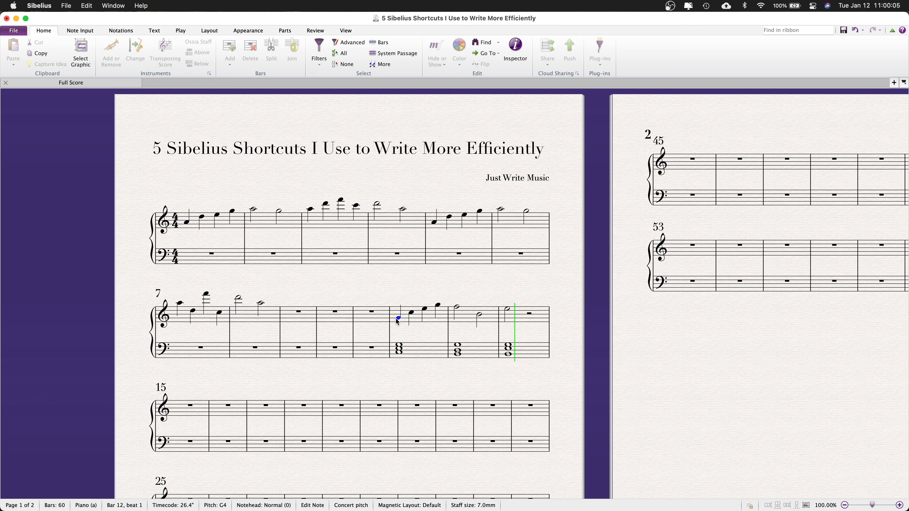
pyautogui.press('space')
pyautogui.press('Escape')
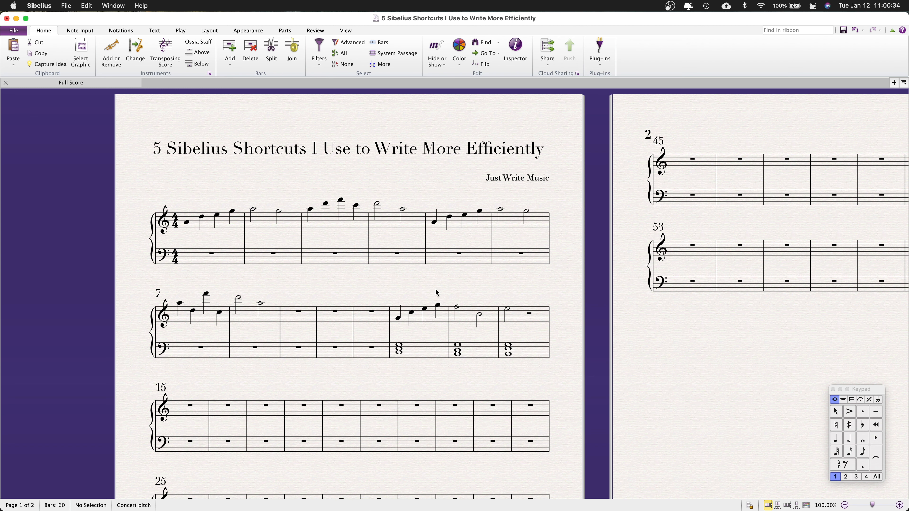
# Enter four quarter notes, C3, B2, C3 and B2, in the bass staff of bar 1.
pyautogui.click(457, 352)
pyautogui.click(196, 259)
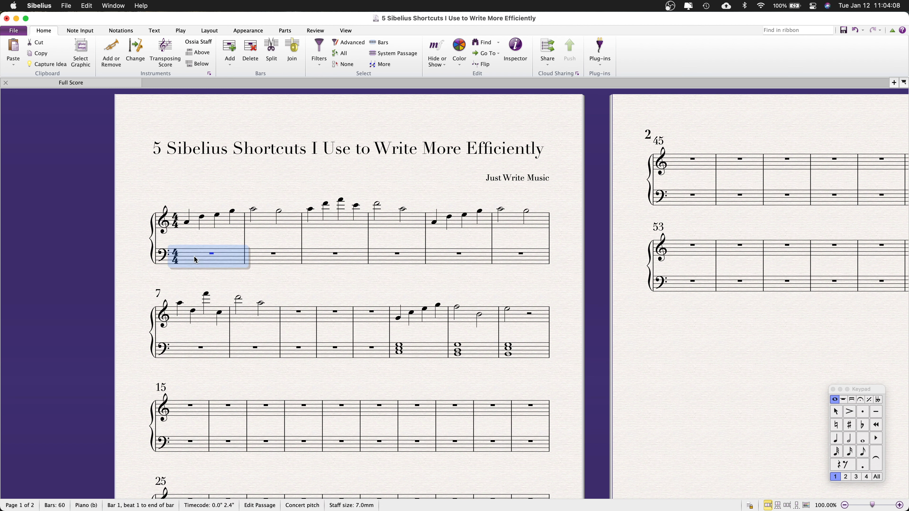
pyautogui.press('4')
pyautogui.press('a')
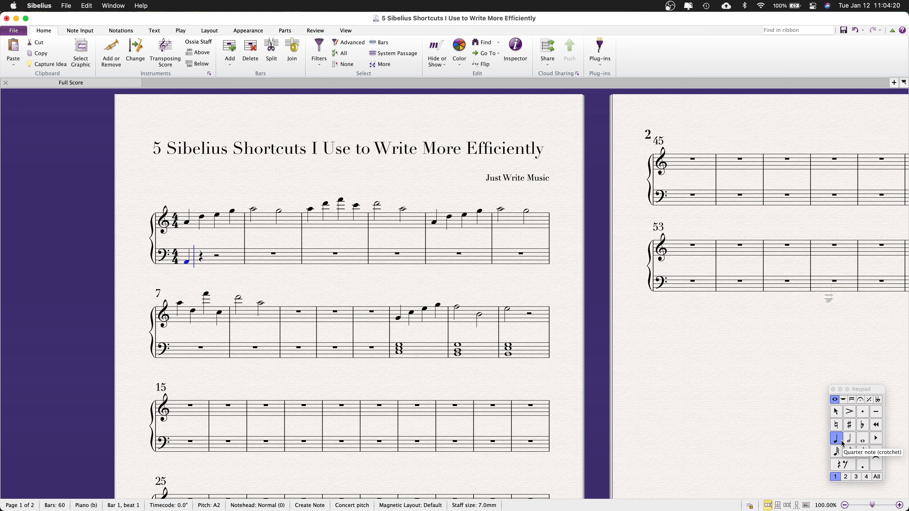
pyautogui.press('Up')
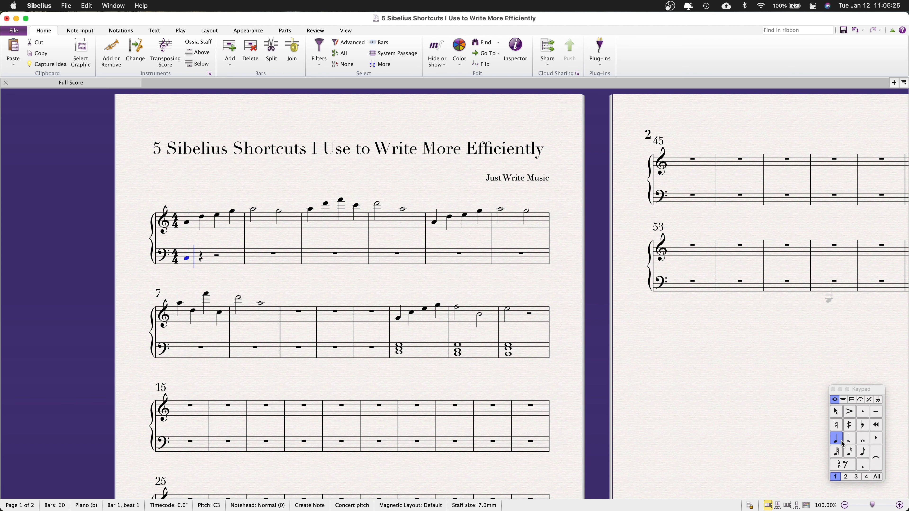
pyautogui.press('b')
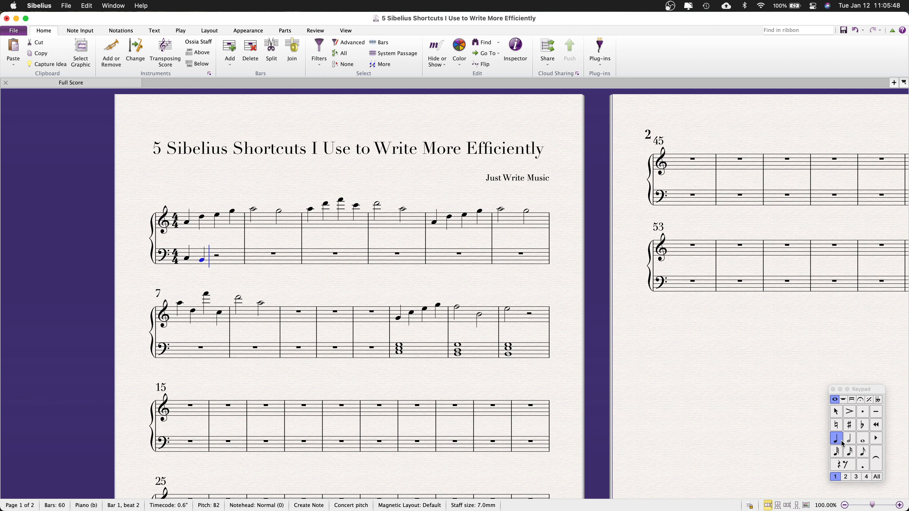
pyautogui.press('c')
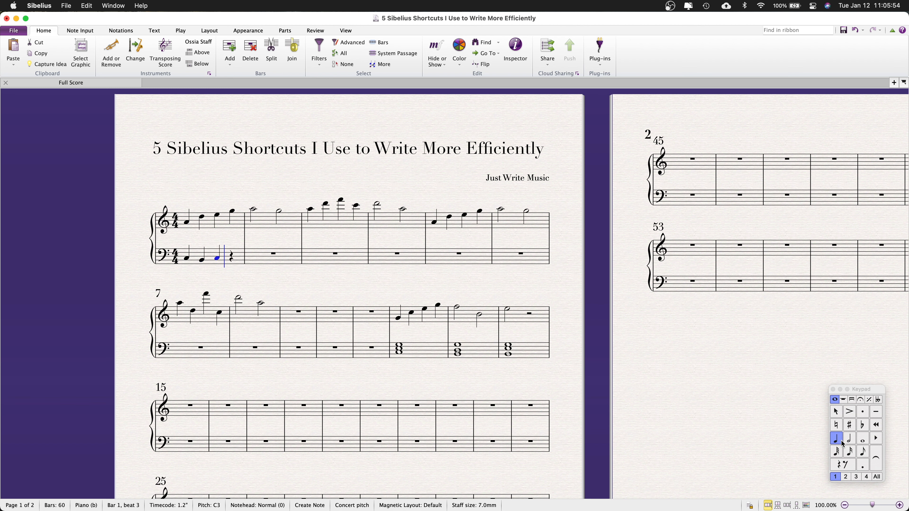
pyautogui.press('b')
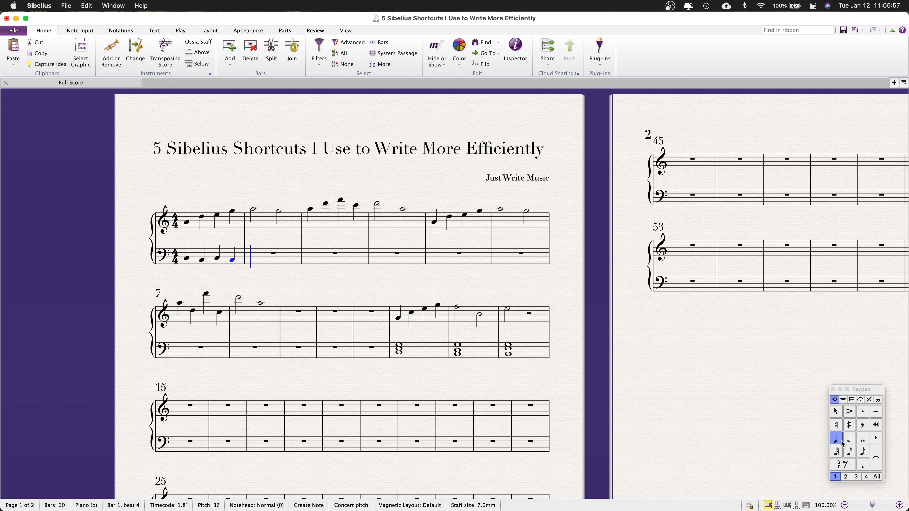
pyautogui.press('Escape')
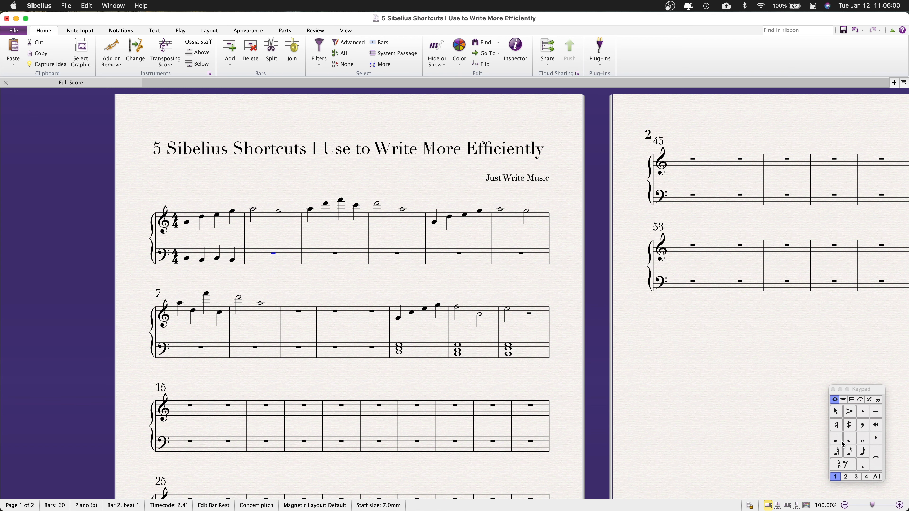
# Play back from the first bass note of bar 1 and stop in bar 2.
pyautogui.click(187, 259)
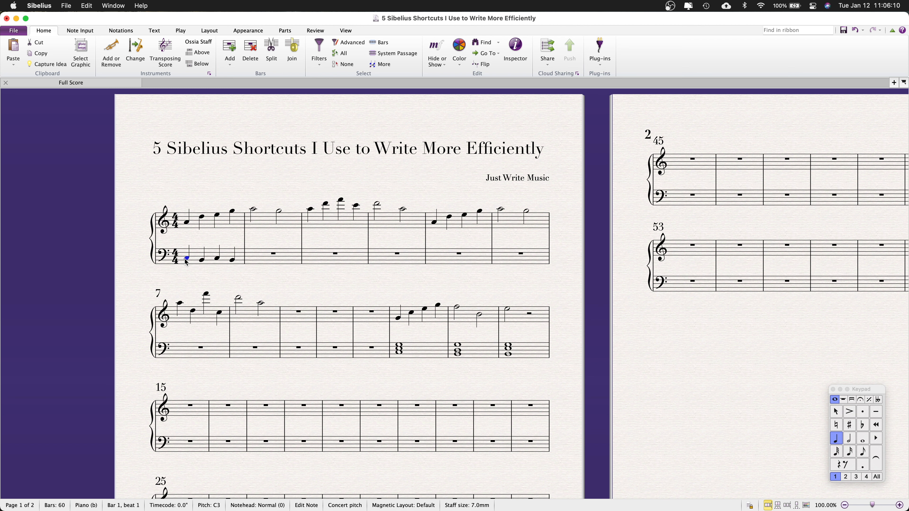
pyautogui.press('space')
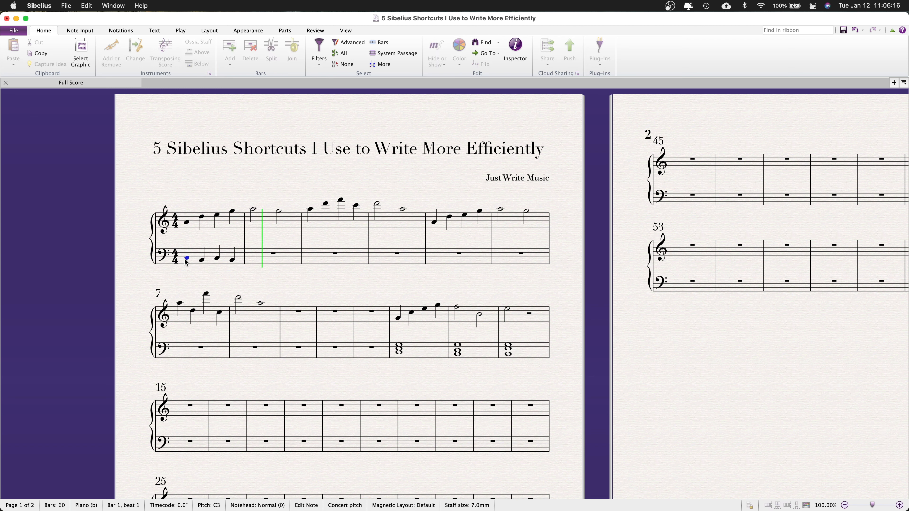
pyautogui.press('space')
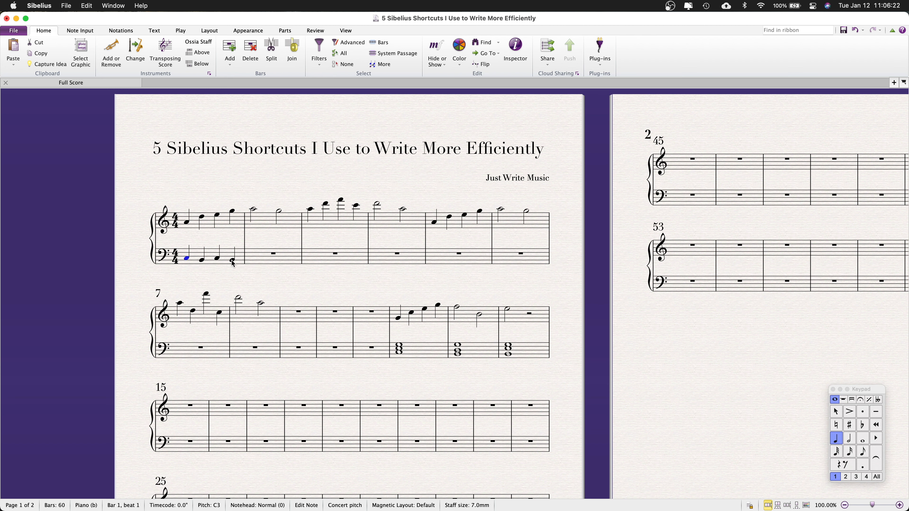
# Enter two half notes, F2 and E2, in the bass staff of bar 2.
pyautogui.click(252, 256)
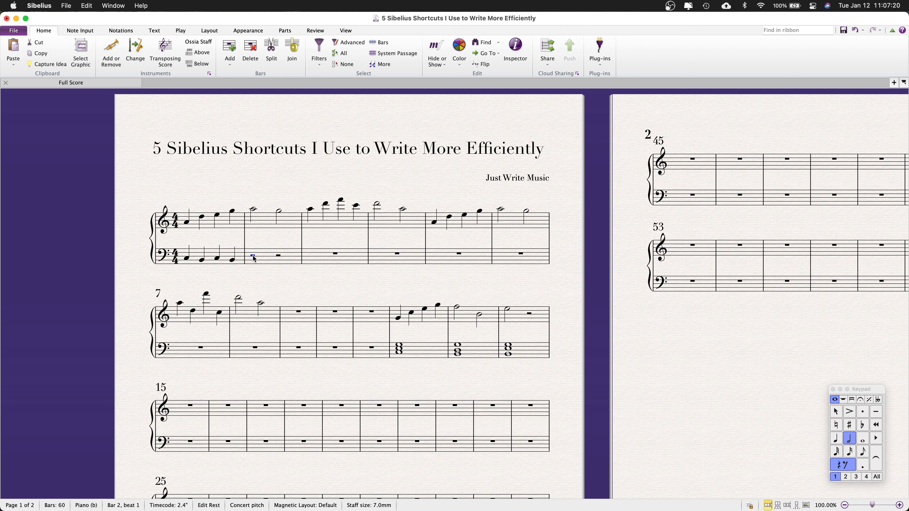
pyautogui.press('f')
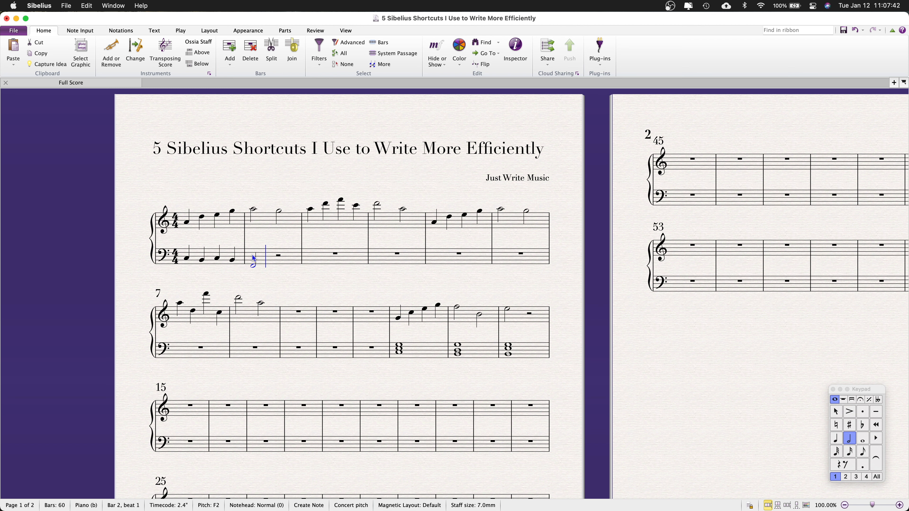
pyautogui.press('e')
pyautogui.press('Escape')
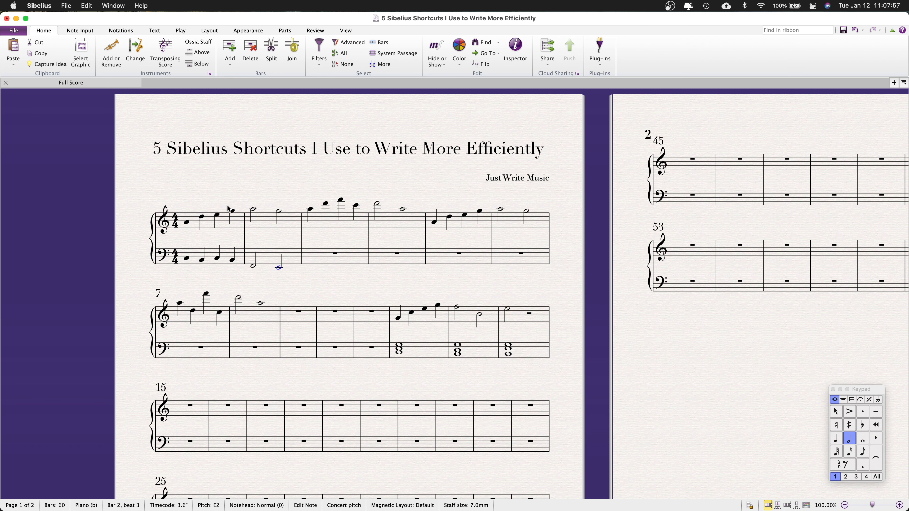
# Lower the third bass note of bar 1 to G2 and the fourth bass note to E2.
pyautogui.click(217, 260)
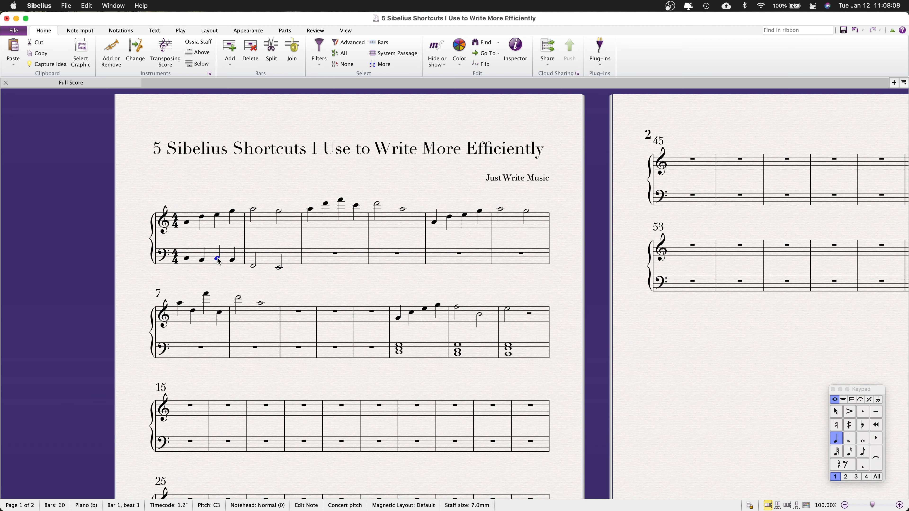
pyautogui.press('Right')
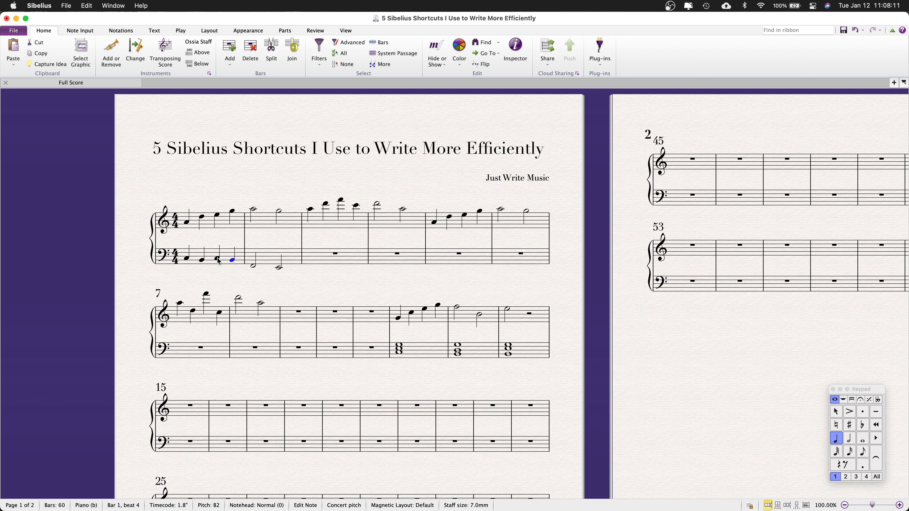
pyautogui.press('Right')
pyautogui.press('Down')
pyautogui.press('Down')
pyautogui.press('Right')
pyautogui.press('Down')
pyautogui.press('Down')
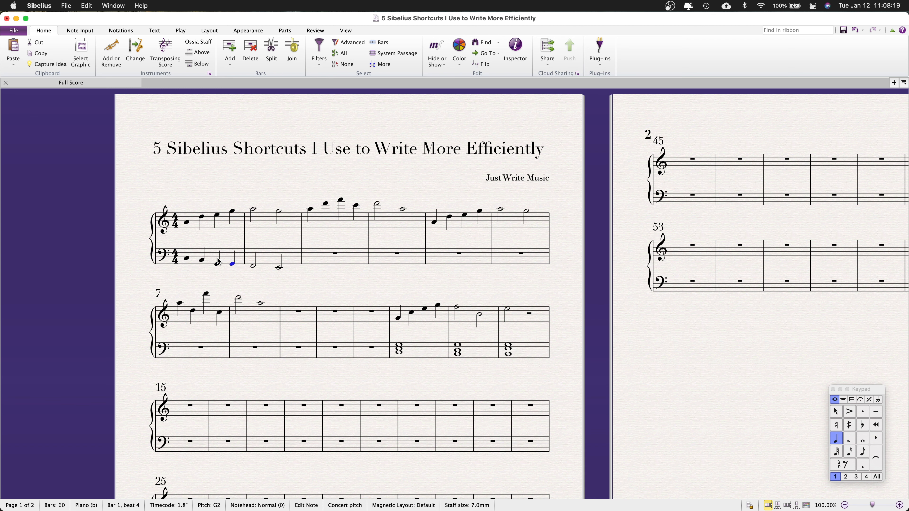
pyautogui.press('Down')
pyautogui.press('Down')
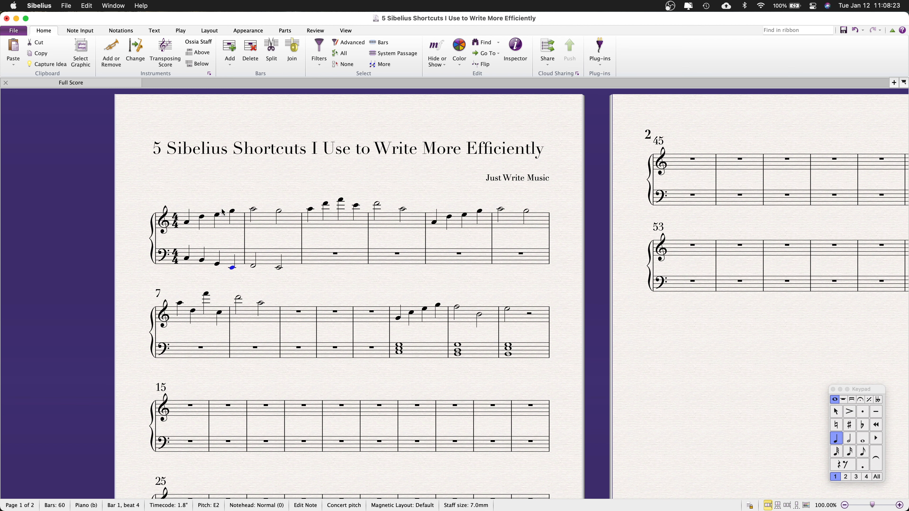
# Play back the revised bass line from the first bass note of bar 1, and stop the playback.
pyautogui.click(187, 258)
pyautogui.press('space')
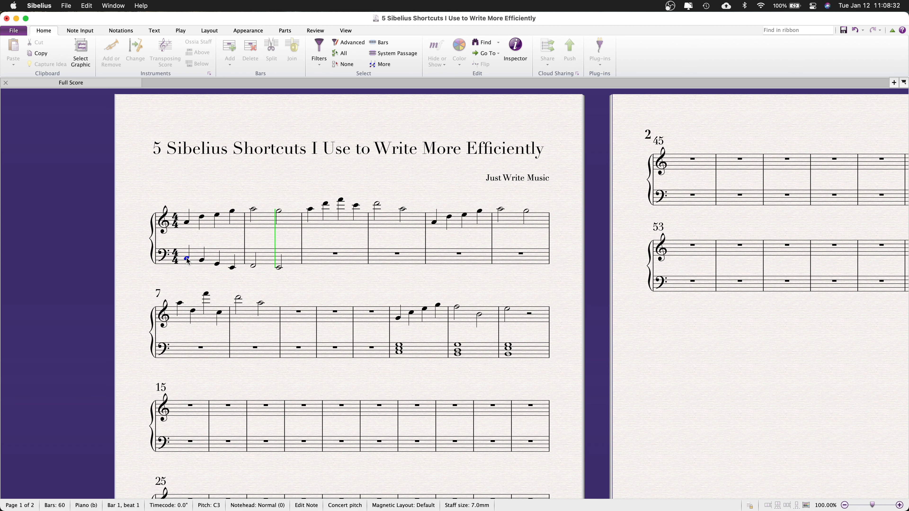
pyautogui.press('space')
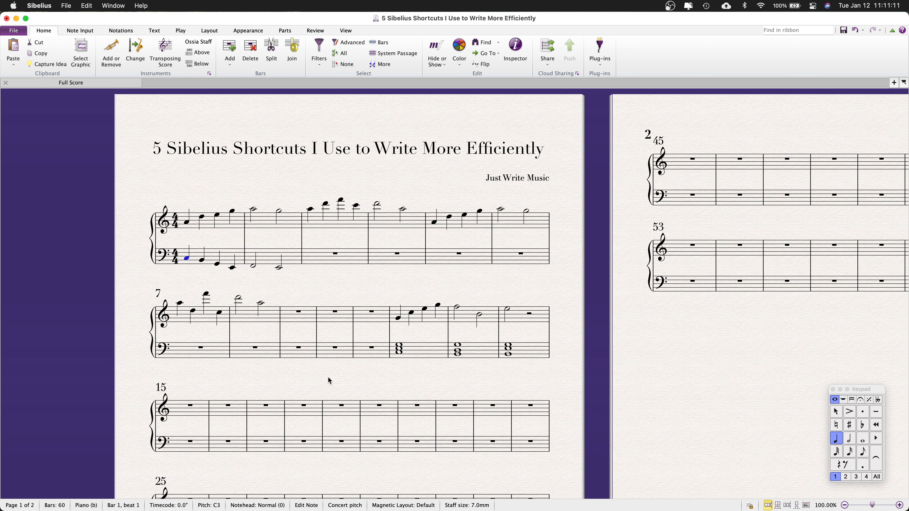
# Add the dynamic mp under the first treble note of bar 1.
pyautogui.click(186, 223)
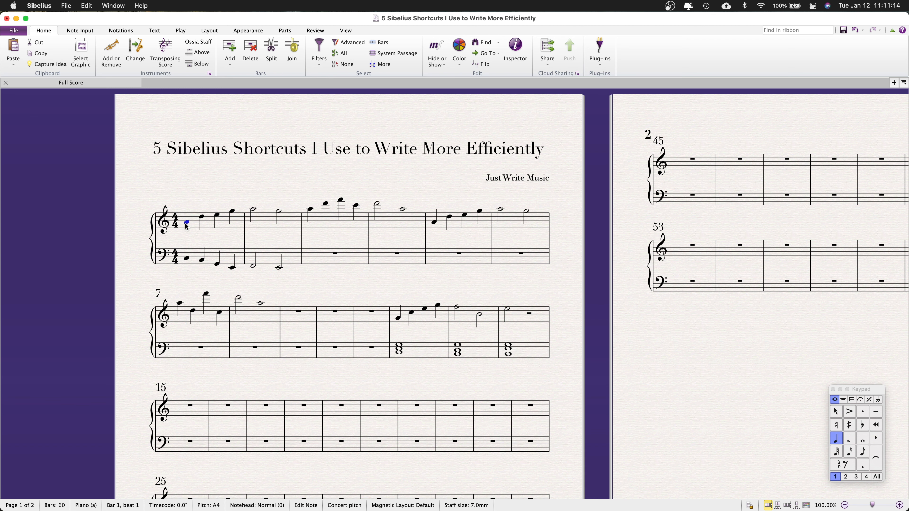
pyautogui.press('super+e')
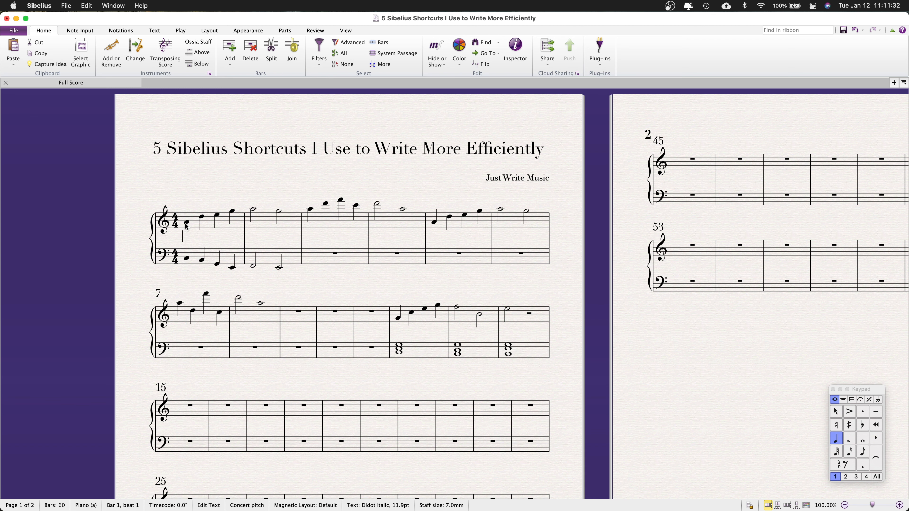
pyautogui.write('p')
pyautogui.press('Escape')
pyautogui.press('Escape')
# Add the dynamic pp under the first bass note of bar 1.
pyautogui.click(187, 260)
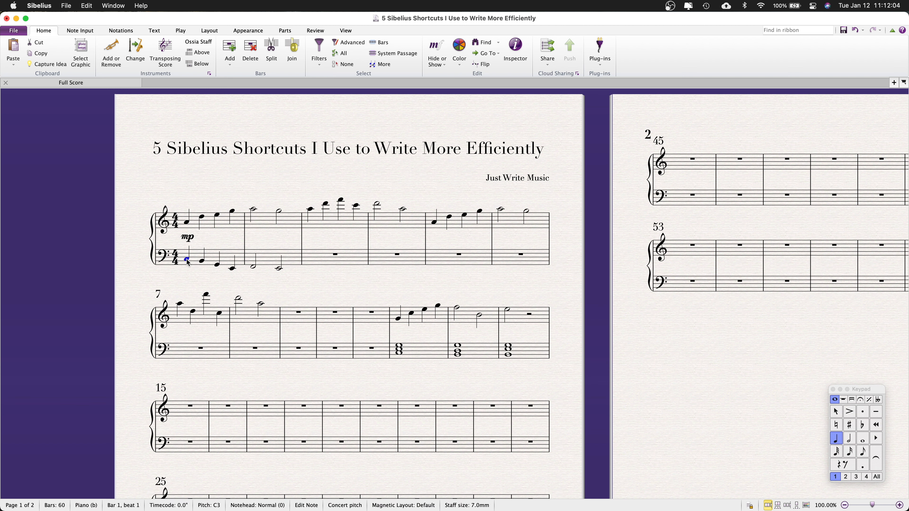
pyautogui.press('super+e')
pyautogui.write('pp')
pyautogui.press('Escape')
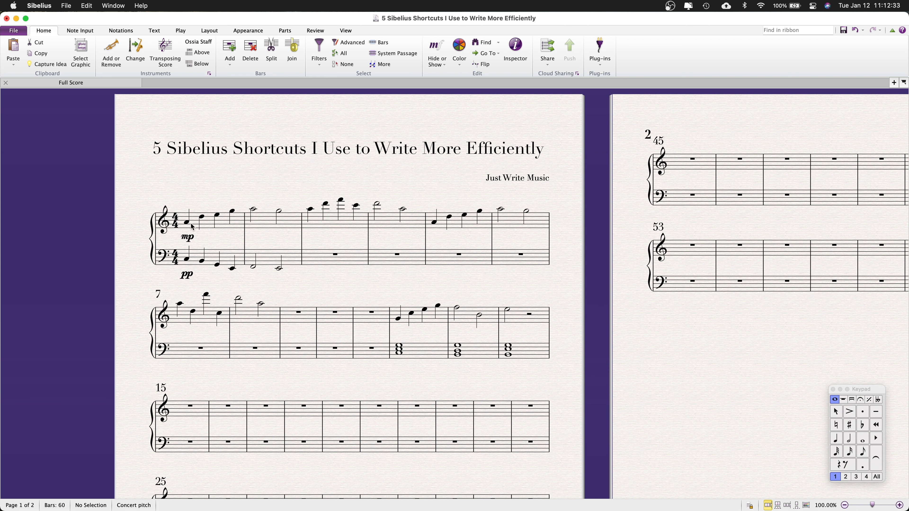
# Try a crescendo hairpin under the whole treble bar 1, and delete it.
pyautogui.click(222, 225)
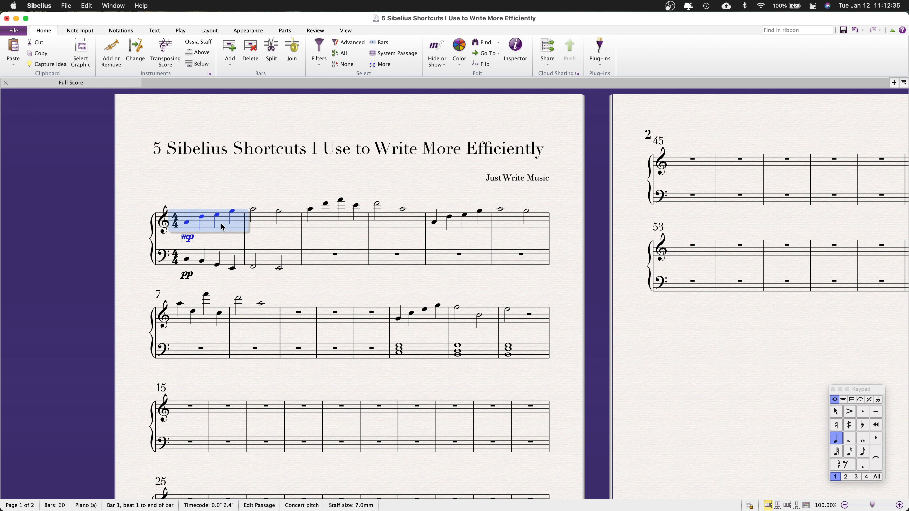
pyautogui.hotkey('shift', ',')
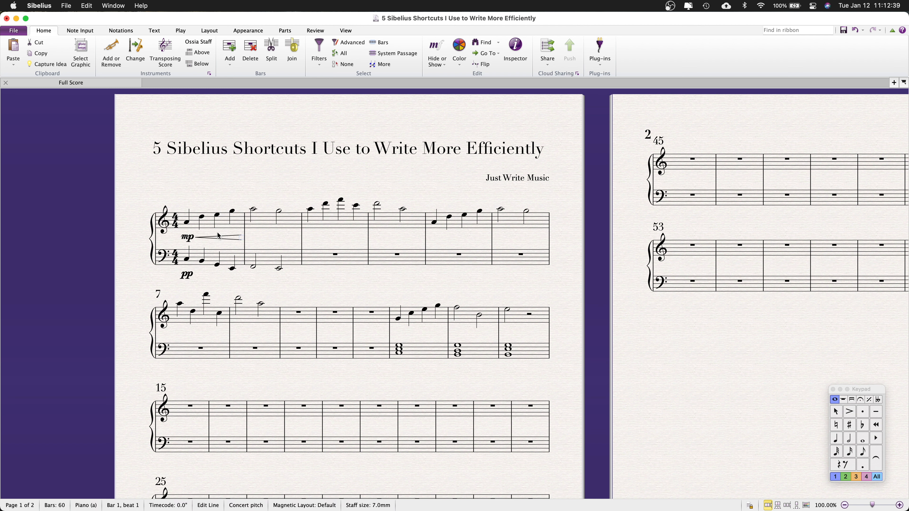
pyautogui.press('Delete')
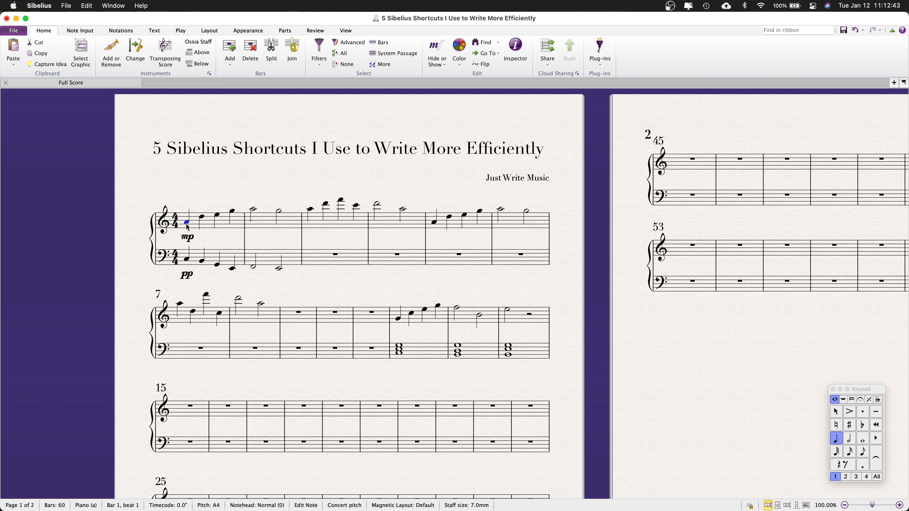
# Try a crescendo hairpin spanning treble bars 1 and 2, and delete it.
pyautogui.keyDown('shift'); pyautogui.click(280, 215); pyautogui.keyUp('shift')
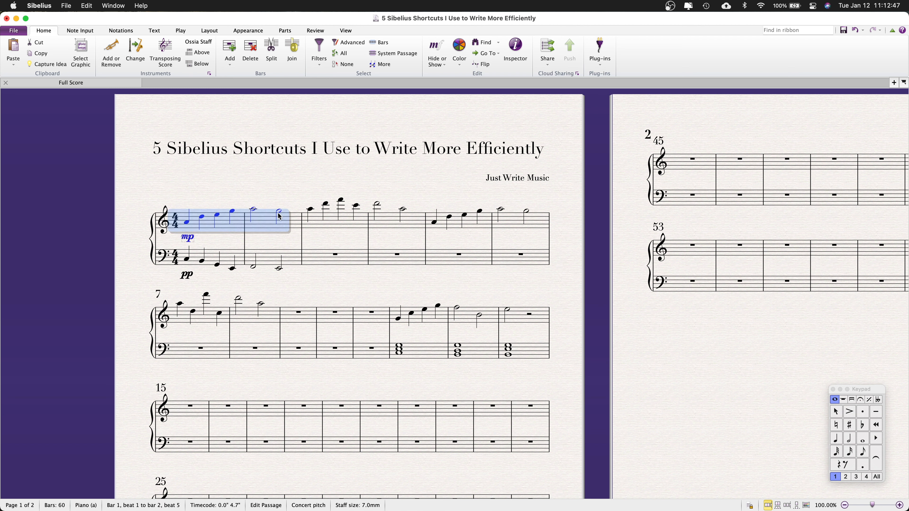
pyautogui.hotkey('shift', ',')
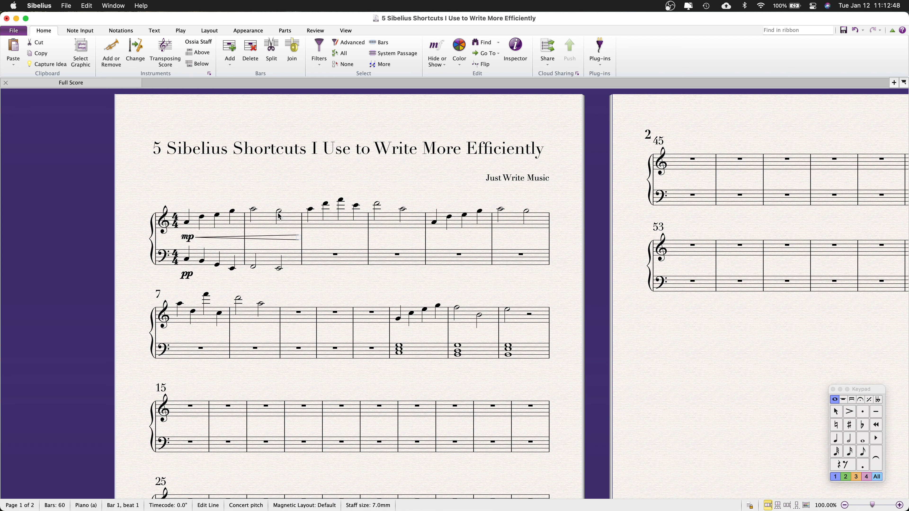
pyautogui.click(274, 239)
pyautogui.press('Delete')
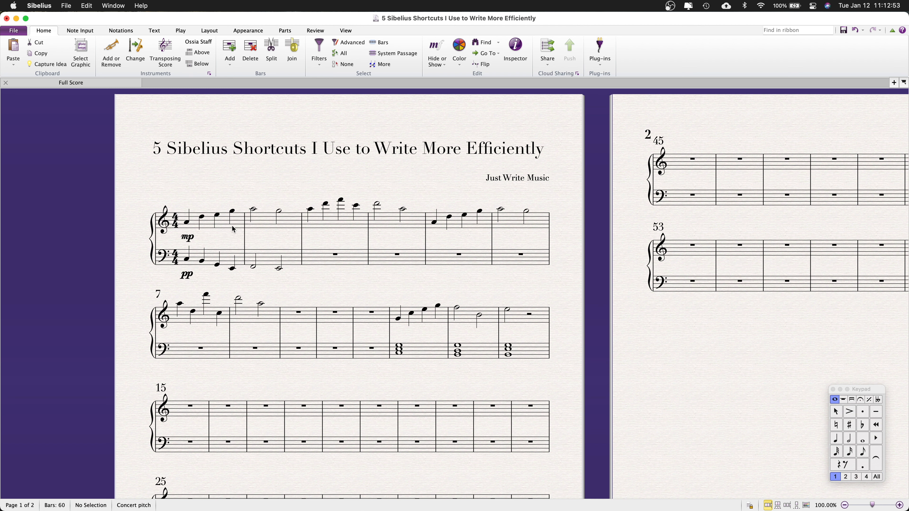
# Add a crescendo hairpin under treble bar 1 and the dynamic f under the first treble note of bar 2.
pyautogui.click(235, 227)
pyautogui.press('h')
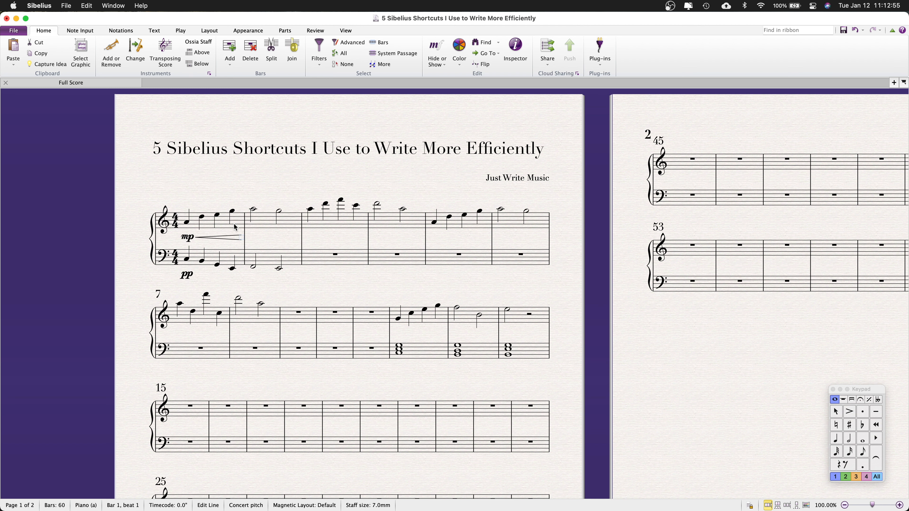
pyautogui.click(254, 211)
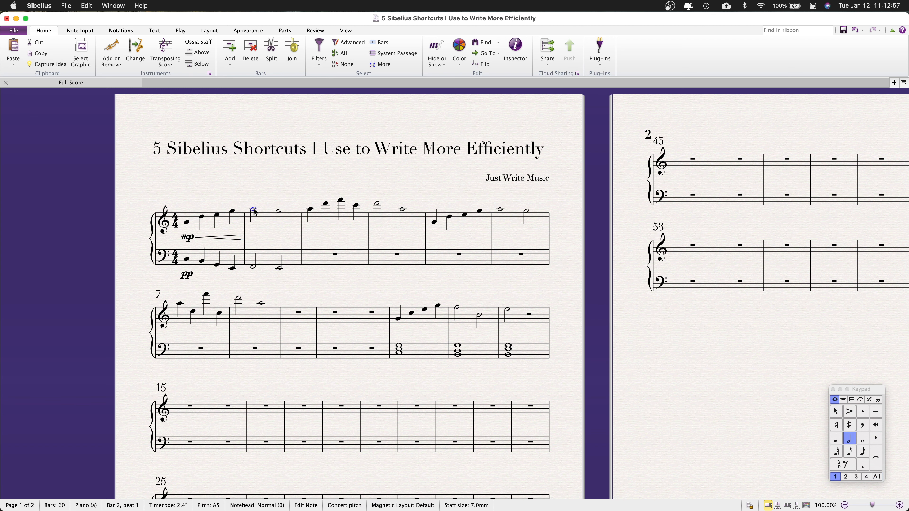
pyautogui.press('super+e')
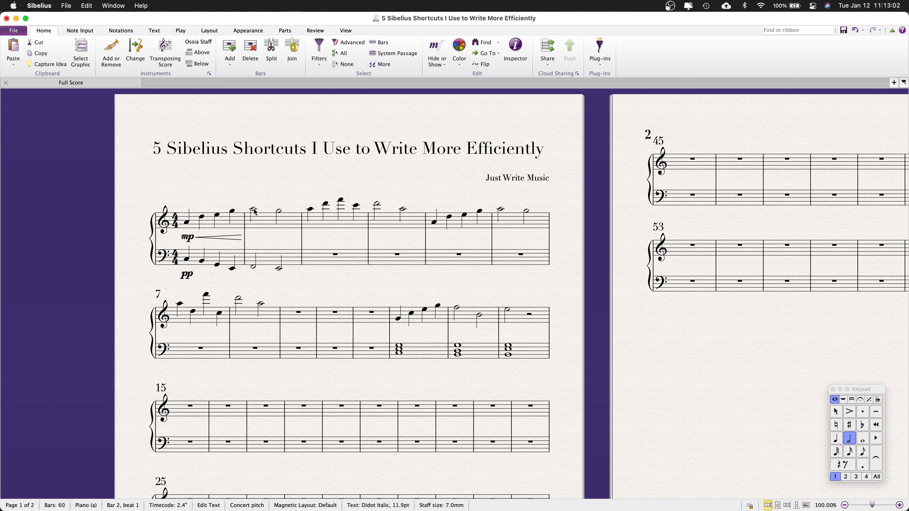
pyautogui.write('f')
pyautogui.press('Escape')
pyautogui.press('Escape')
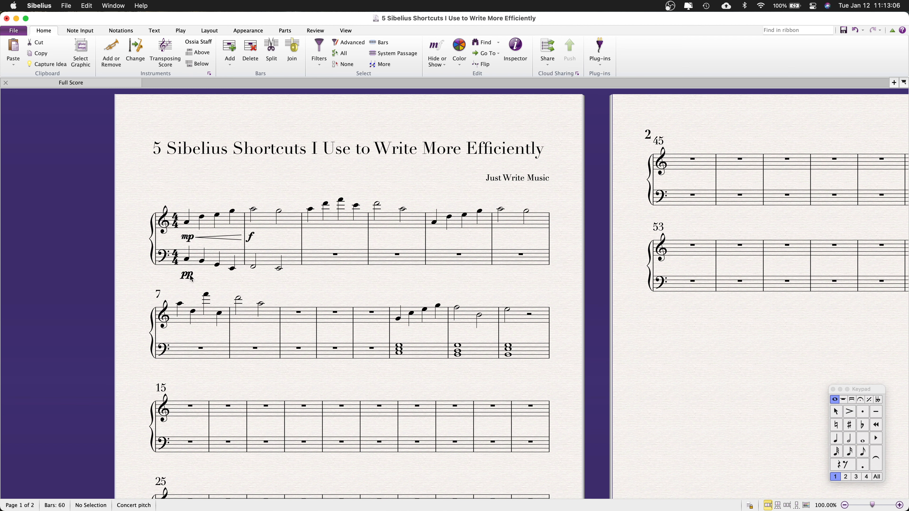
# Add a crescendo hairpin under bass bar 1 and the dynamic mf under the first bass note of bar 2.
pyautogui.click(212, 257)
pyautogui.press('h')
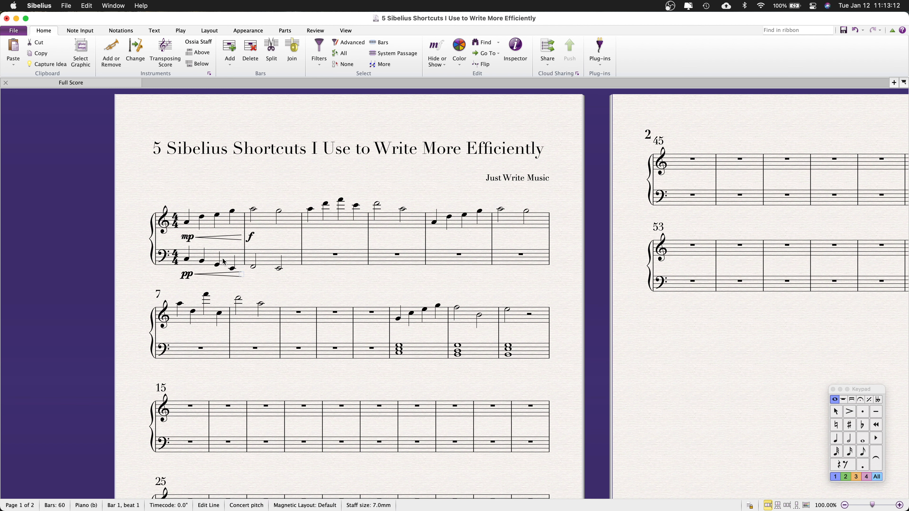
pyautogui.click(254, 268)
pyautogui.press('super+e')
pyautogui.write('mf')
pyautogui.press('Escape')
pyautogui.press('Escape')
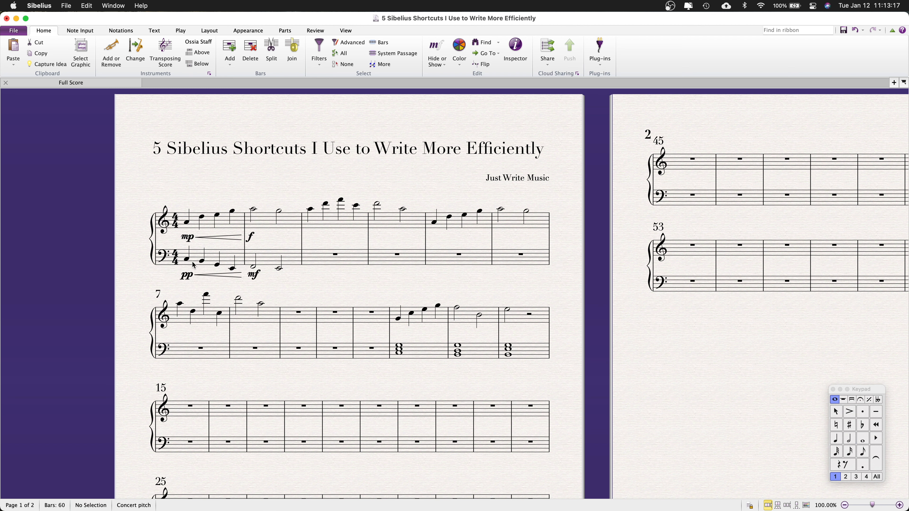
# Play back bars 1 and 2 with the added dynamics from the first bass note, and stop the playback.
pyautogui.click(186, 261)
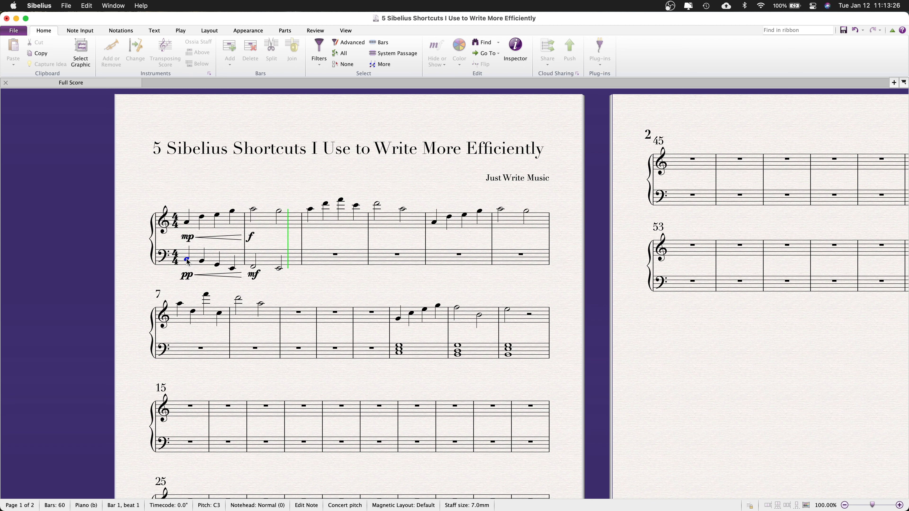
pyautogui.press('space')
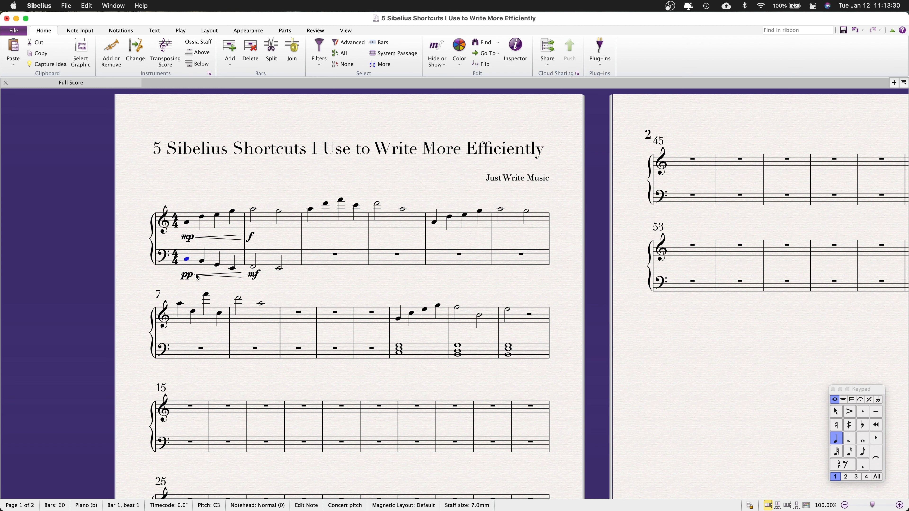
# Change the opening treble dynamic of bar 1 to p and the opening bass dynamic to ppp.
pyautogui.click(189, 238)
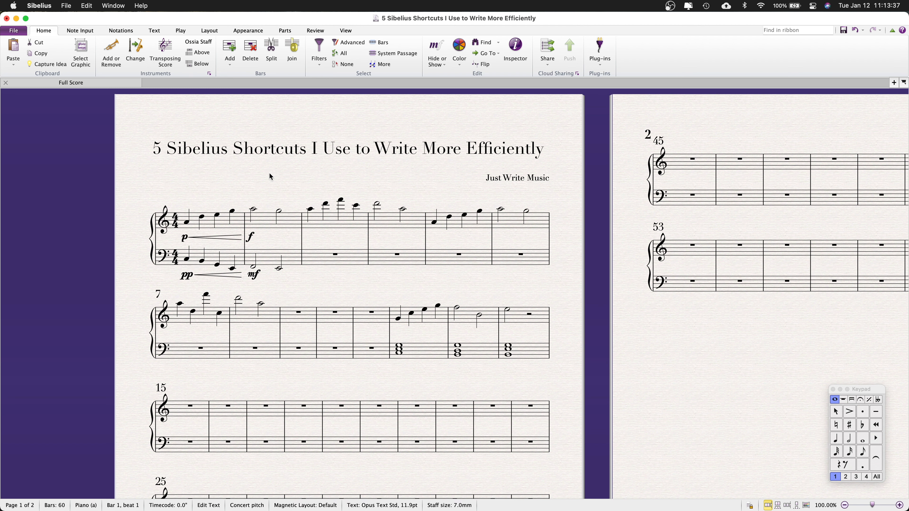
pyautogui.click(269, 175)
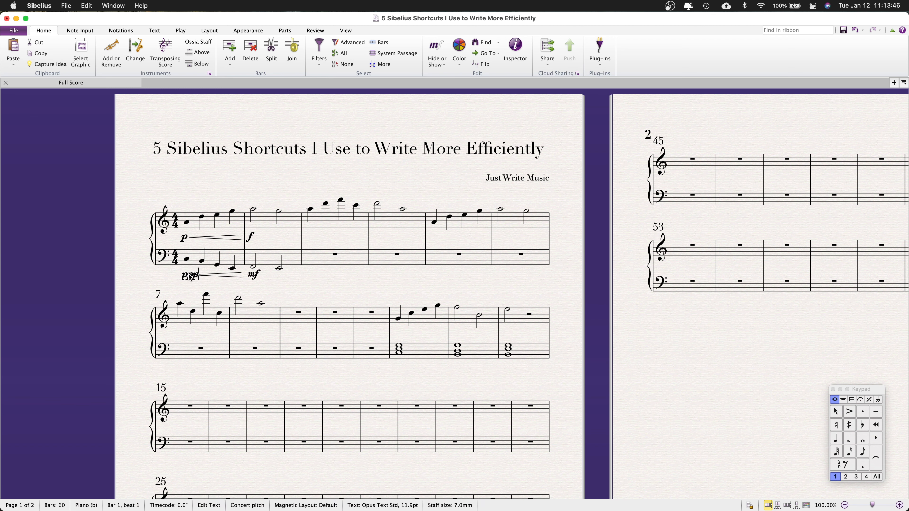
pyautogui.write('p')
pyautogui.press('Escape')
pyautogui.press('Escape')
# Play back the score from the treble dynamic at the start of bar 1, and stop the playback.
pyautogui.click(186, 235)
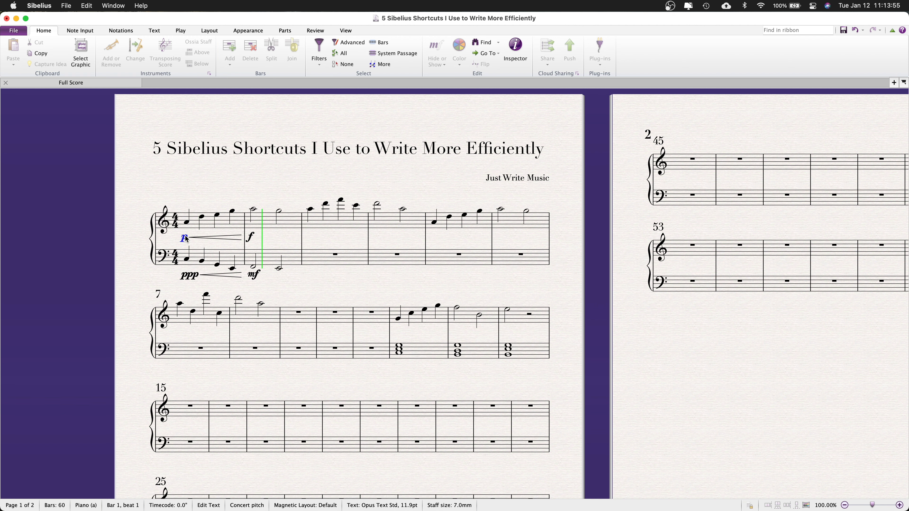
pyautogui.press('Escape')
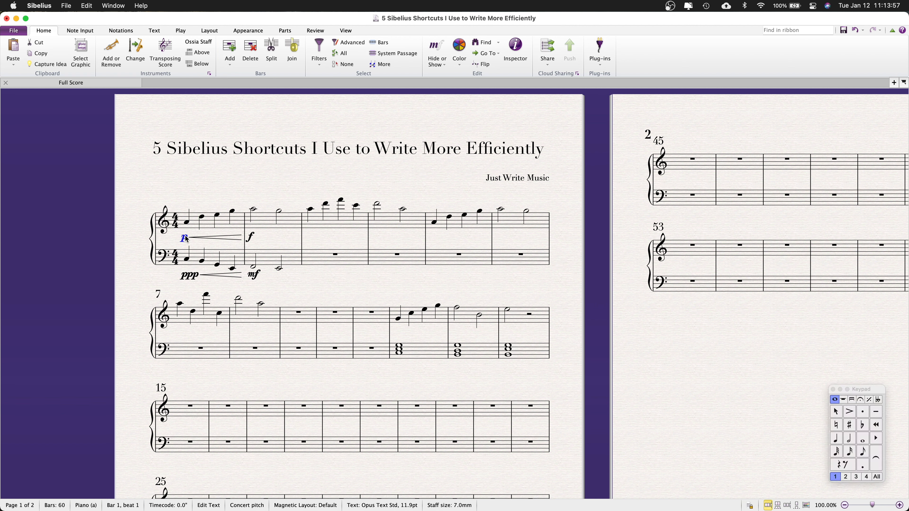
# Change the bass dynamic at the start of bar 2 to f.
pyautogui.click(252, 276)
pyautogui.press('Left')
pyautogui.press('BackSpace')
pyautogui.press('Escape')
# Play back the edited dynamics from the first bass note of bar 1, and stop the playback.
pyautogui.click(187, 260)
pyautogui.press('space')
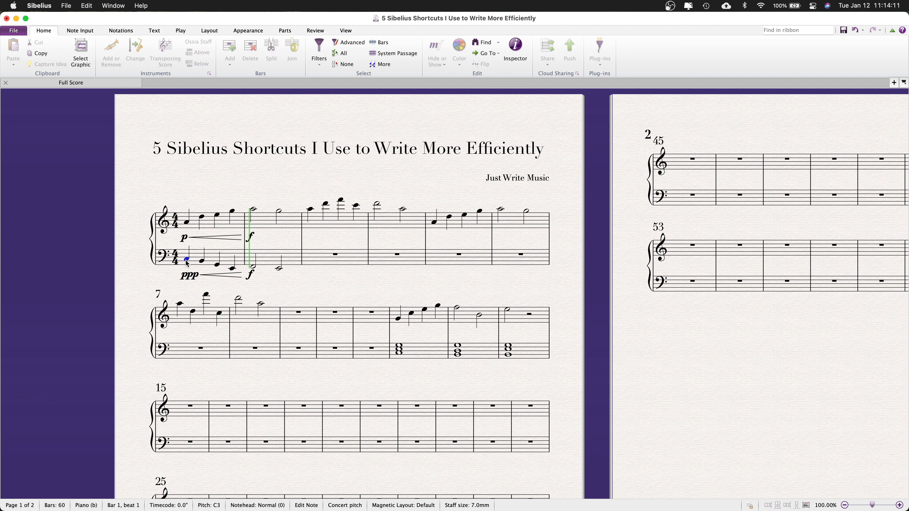
pyautogui.press('space')
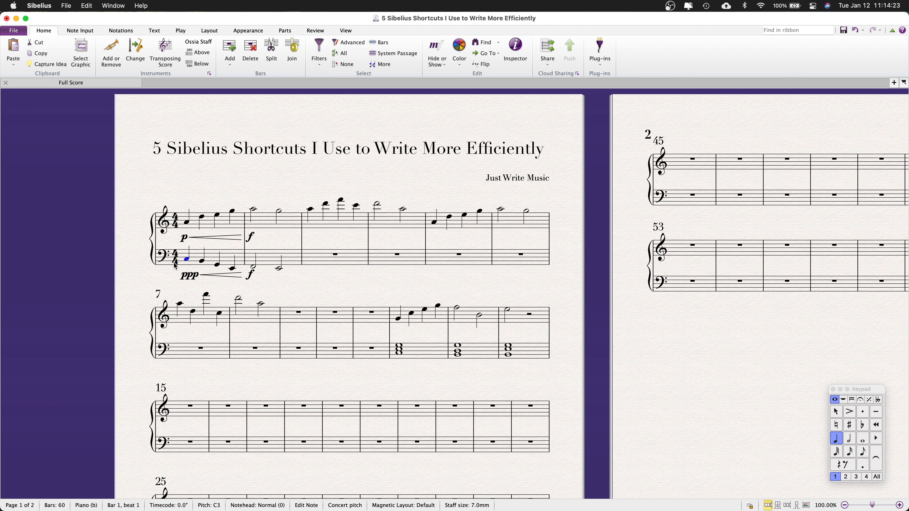
# Transpose the treble notes of bar 3 down an octave.
pyautogui.click(280, 269)
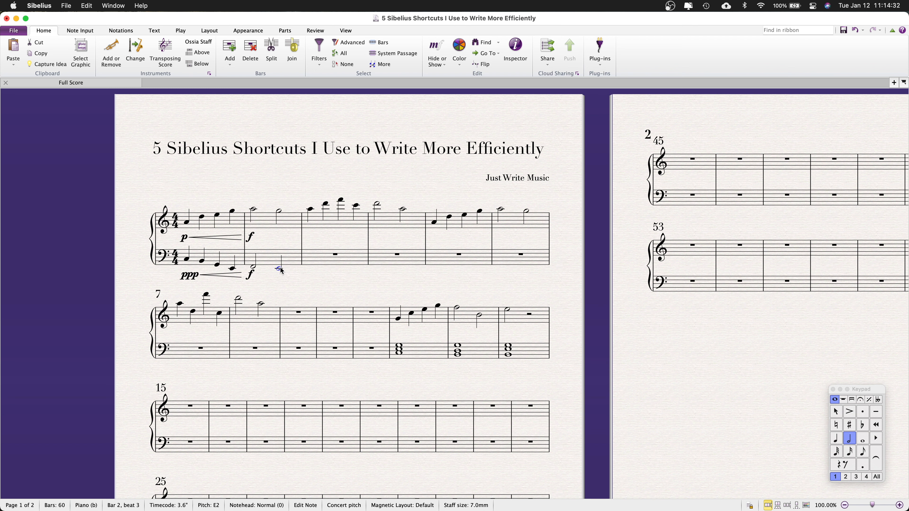
pyautogui.click(326, 222)
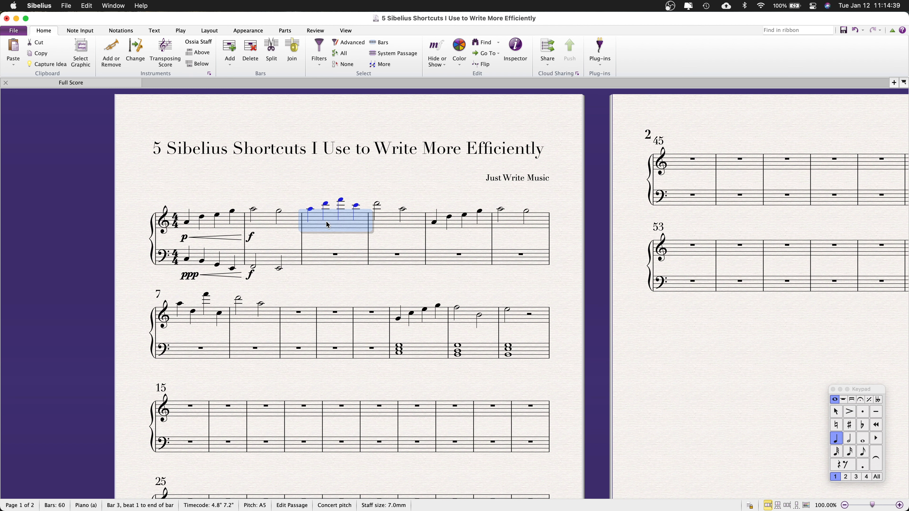
pyautogui.press('super+Down')
pyautogui.press('Escape')
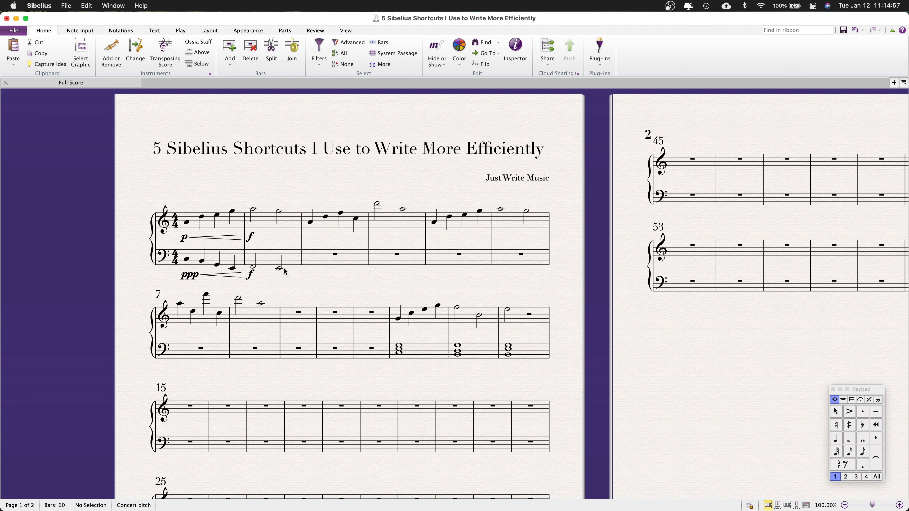
# Continue the bass line with half notes F2 and D2 in bar 3 and B2 and C3 in bar 4.
pyautogui.click(279, 269)
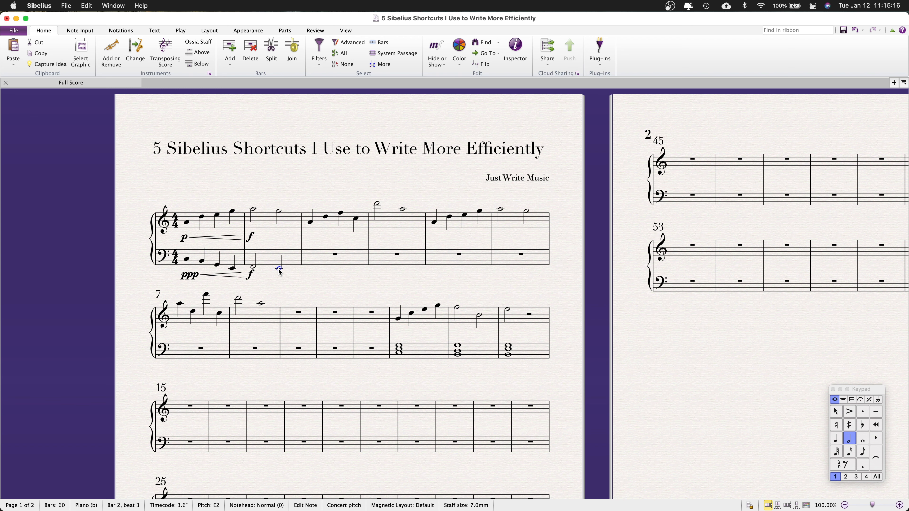
pyautogui.press('e')
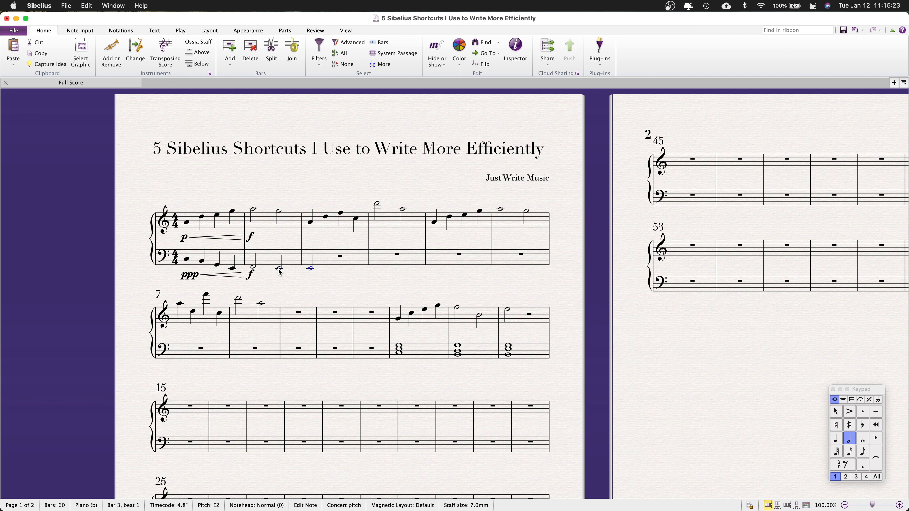
pyautogui.press('Up')
pyautogui.press('d')
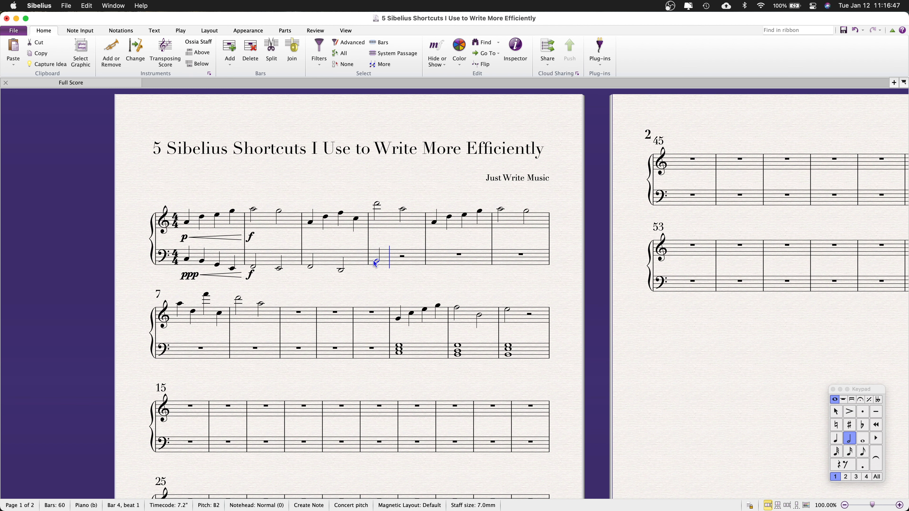
pyautogui.click(373, 260)
pyautogui.click(399, 259)
pyautogui.press('Escape')
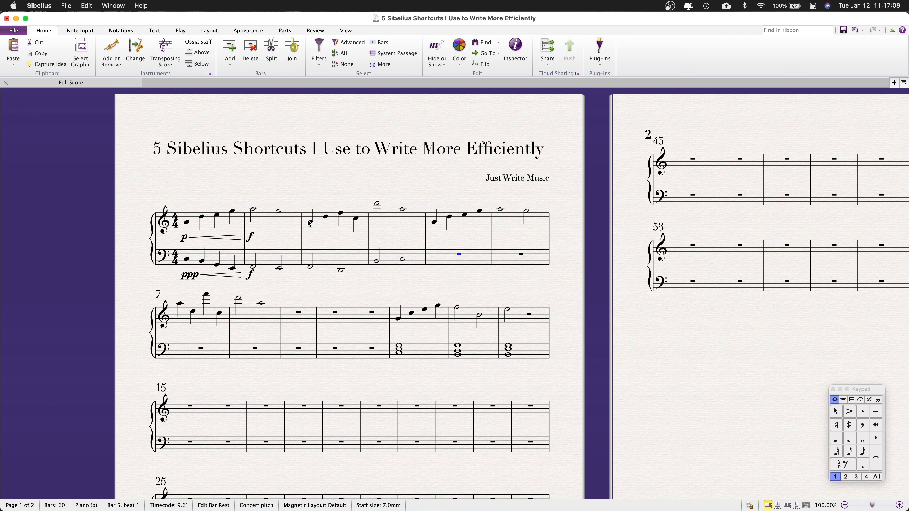
pyautogui.click(330, 229)
pyautogui.press('>')
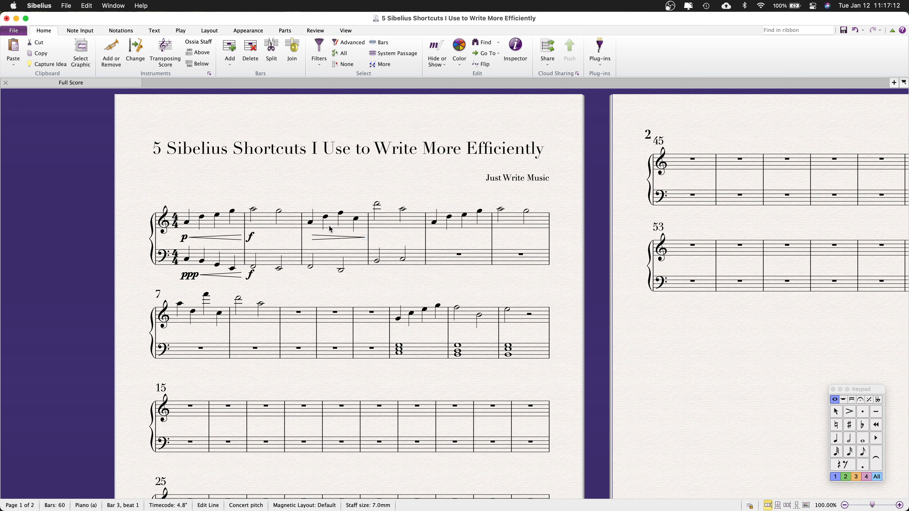
pyautogui.press('super+z')
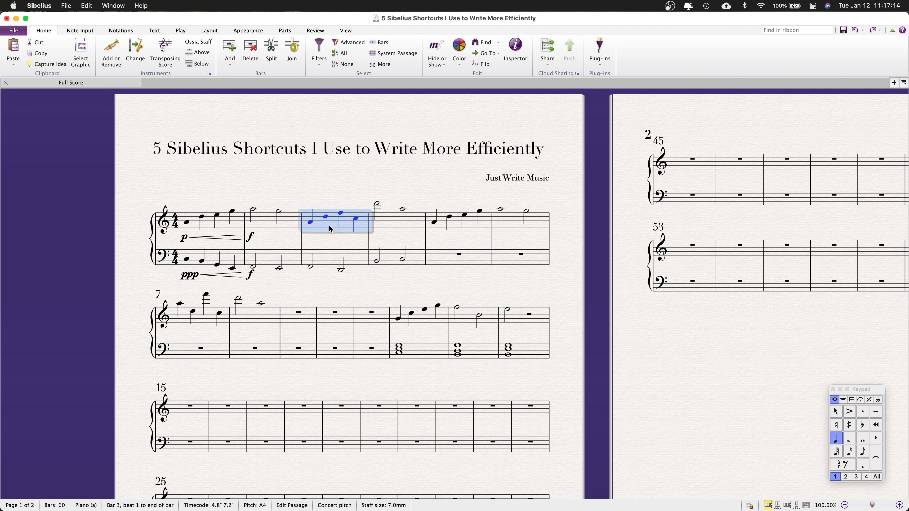
pyautogui.press('>')
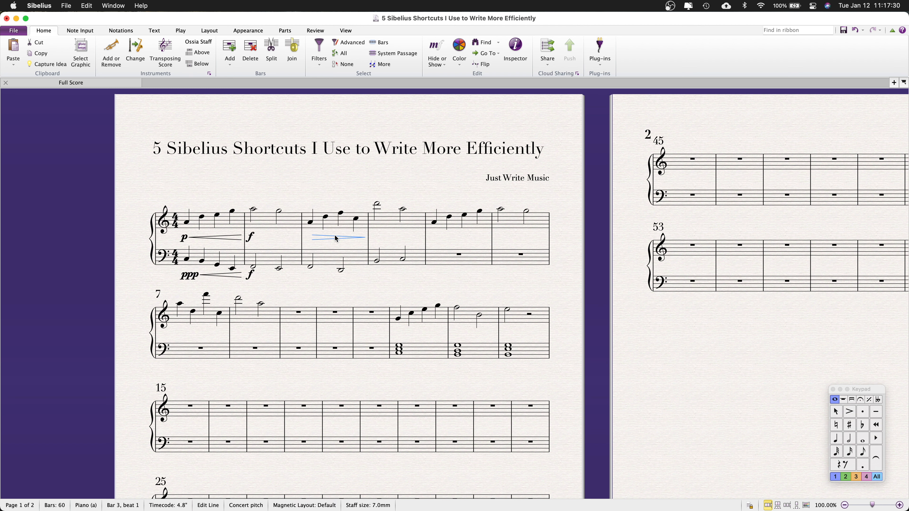
pyautogui.press('Delete')
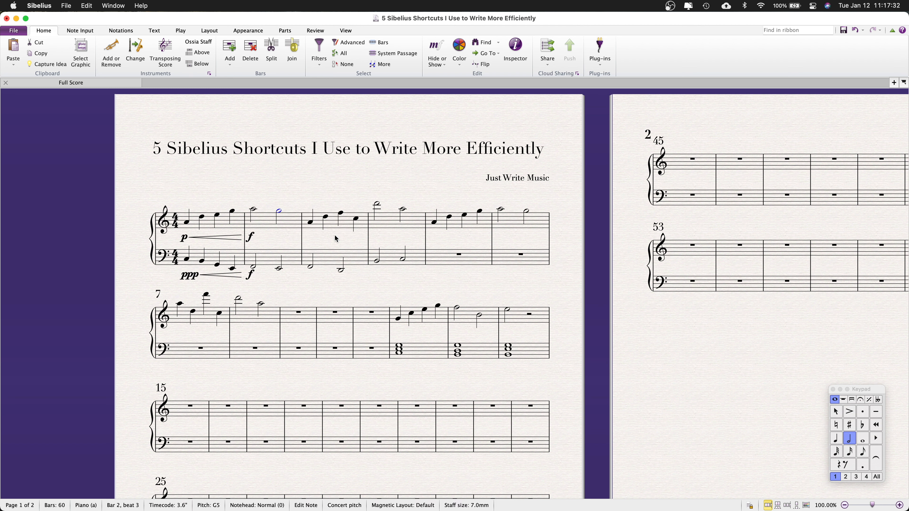
pyautogui.press('super+z')
pyautogui.press('super+z')
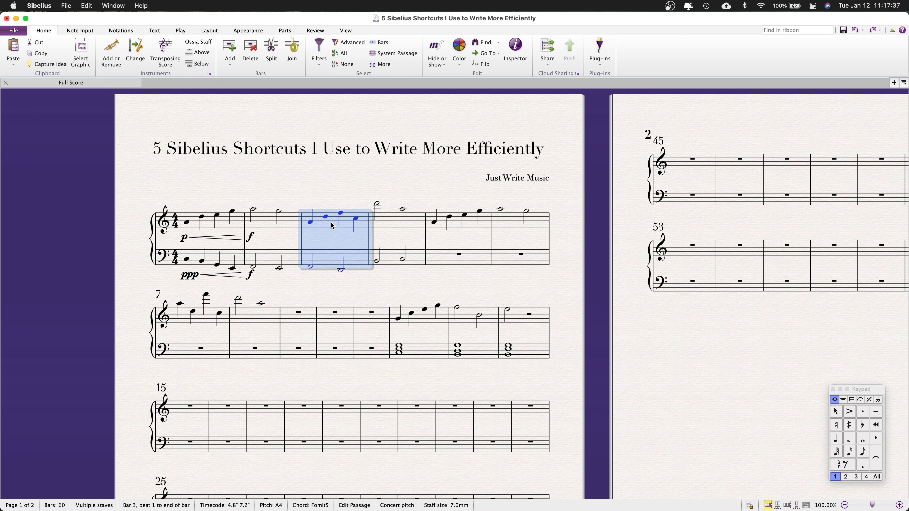
# Add diminuendo hairpins to both staves of bar 3 and a ppp dynamic to both staves at the start of bar 4.
pyautogui.press('>')
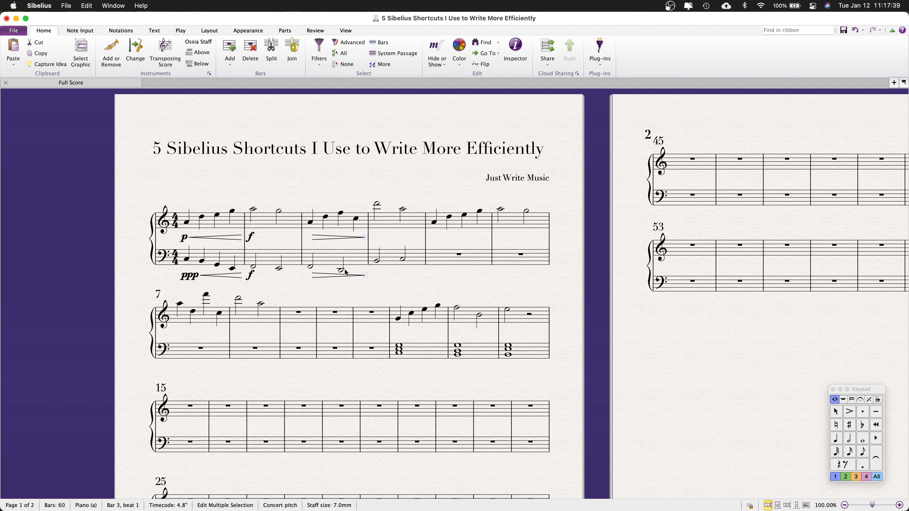
pyautogui.click(378, 261)
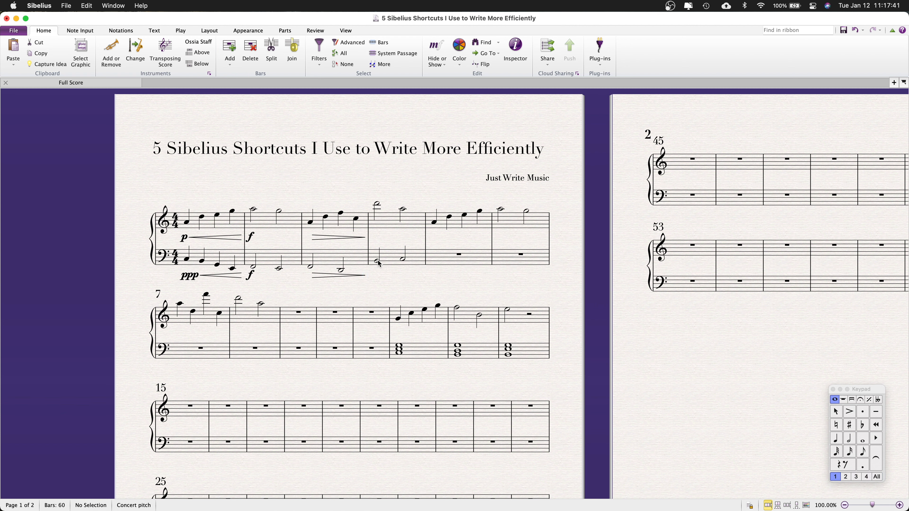
pyautogui.hotkey('shift', 'Up')
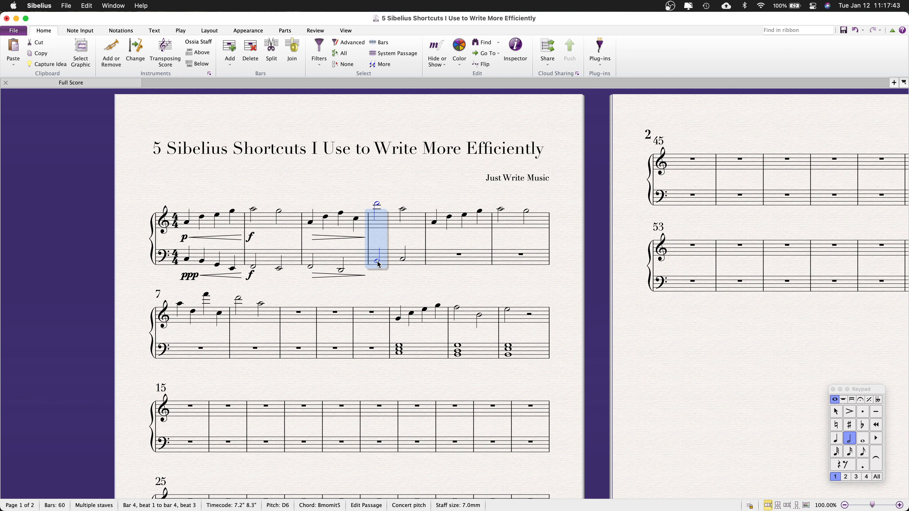
pyautogui.press('super+e')
pyautogui.write('ppp')
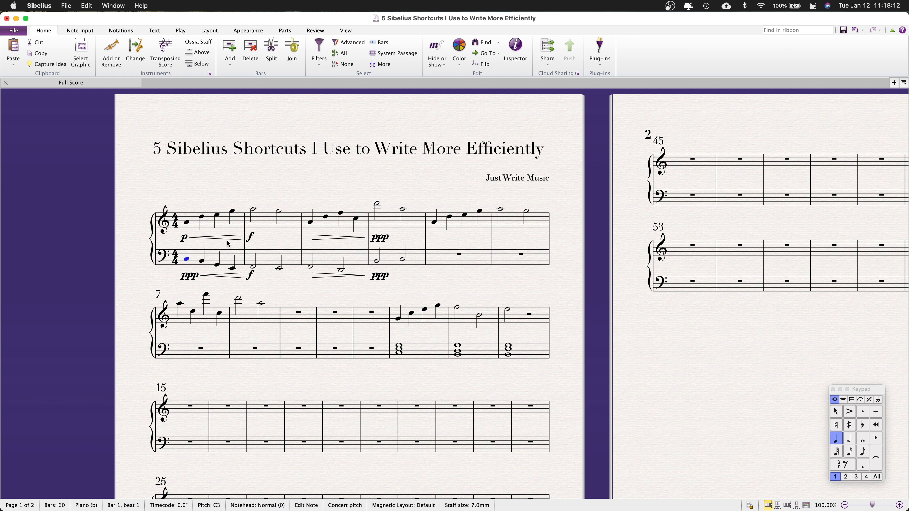
# Transpose the treble notes of bar 3 up an octave.
pyautogui.click(330, 226)
pyautogui.press('super+Up')
pyautogui.press('Escape')
# Play back the score from the first treble note of bar 1, and stop the playback after bar 4 is heard.
pyautogui.click(188, 224)
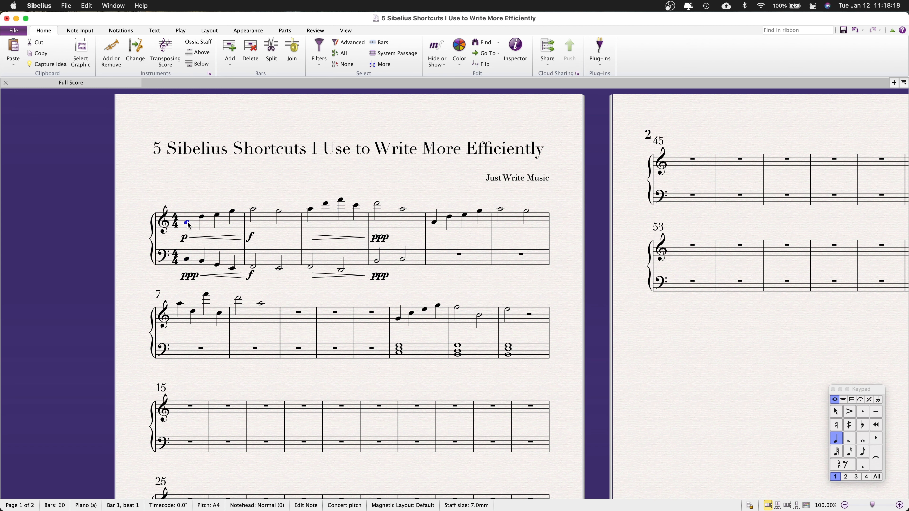
pyautogui.press('p')
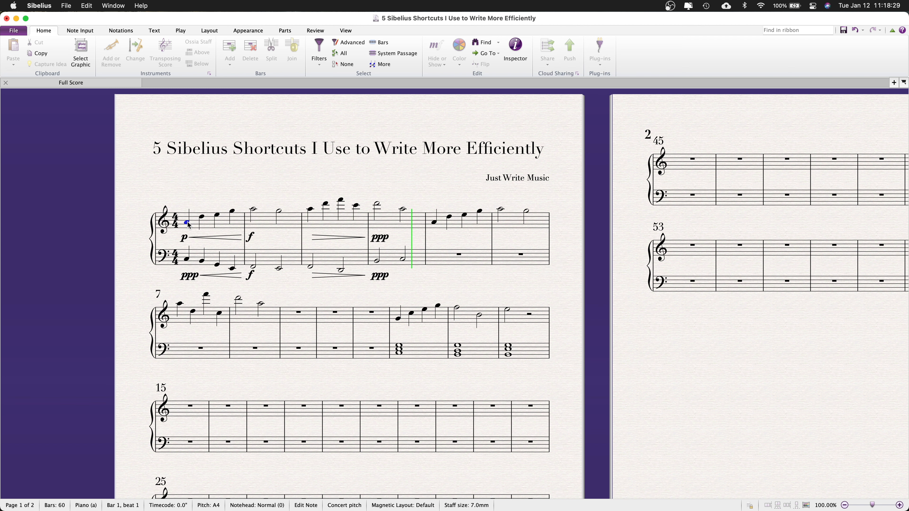
pyautogui.press('space')
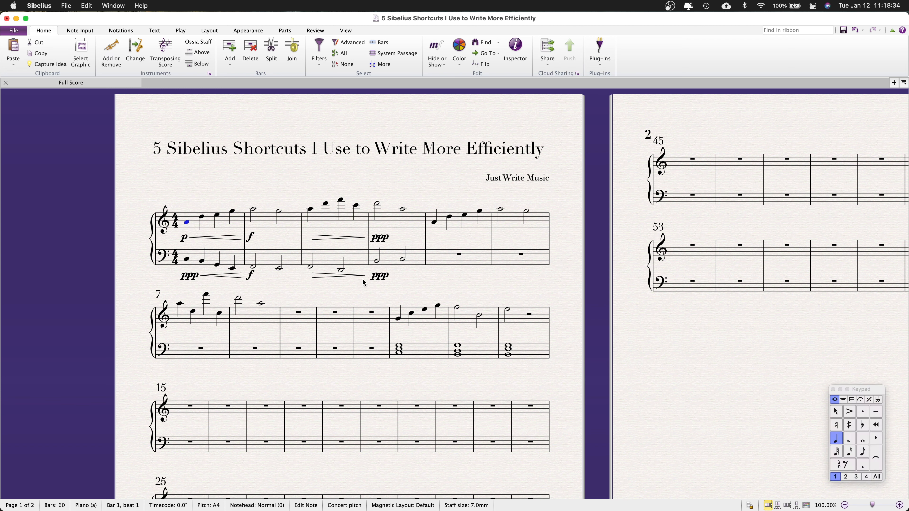
# Rewrite the bass part of bar 3 as the quarter notes F2, F2, D2 and E2.
pyautogui.click(311, 265)
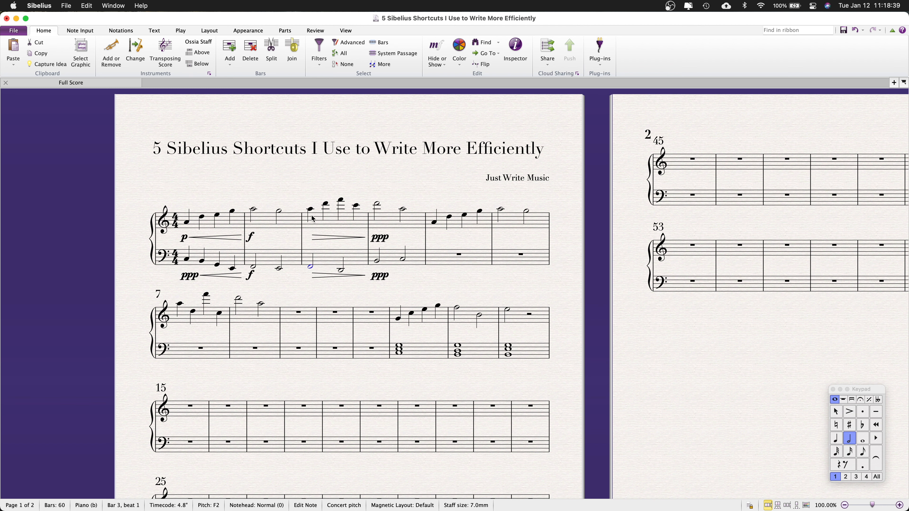
pyautogui.click(836, 440)
pyautogui.press('r')
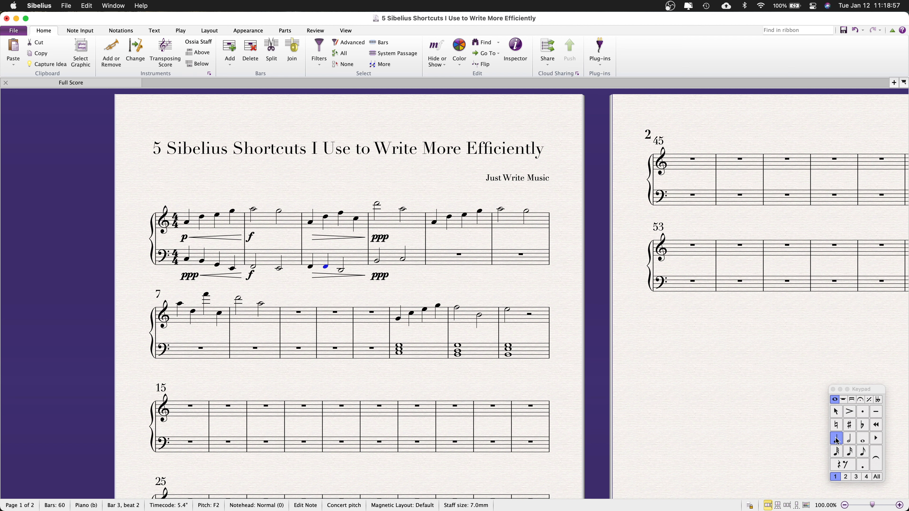
pyautogui.click(341, 271)
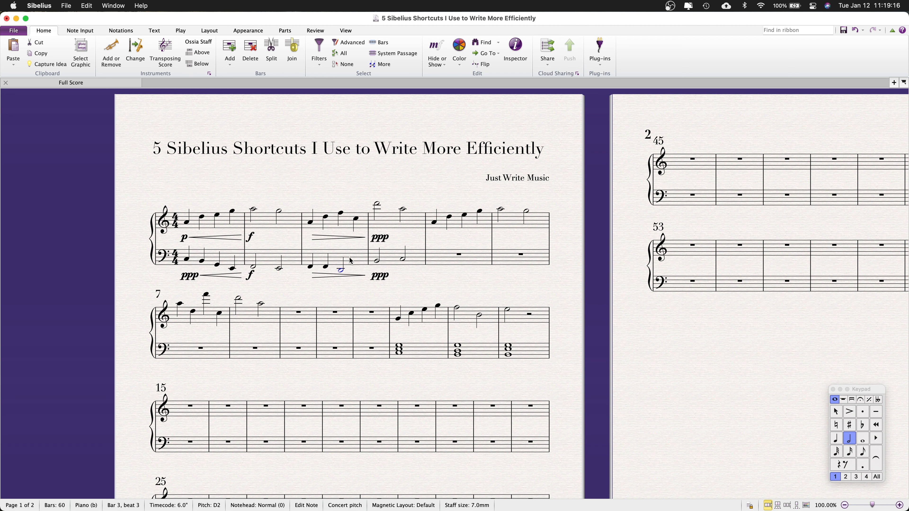
pyautogui.press('4')
pyautogui.press('e')
pyautogui.press('Escape')
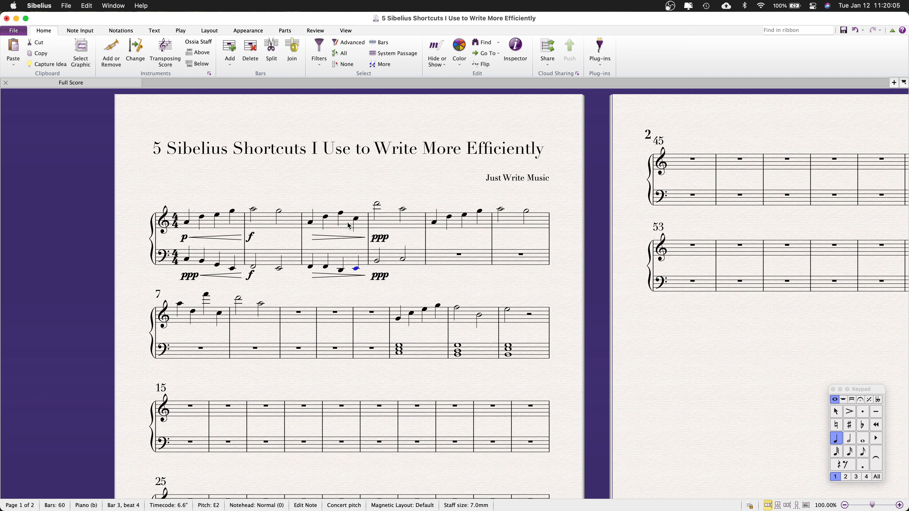
# Raise the four treble quarter notes of bar 3 by an octave and clear the selection.
pyautogui.click(313, 230)
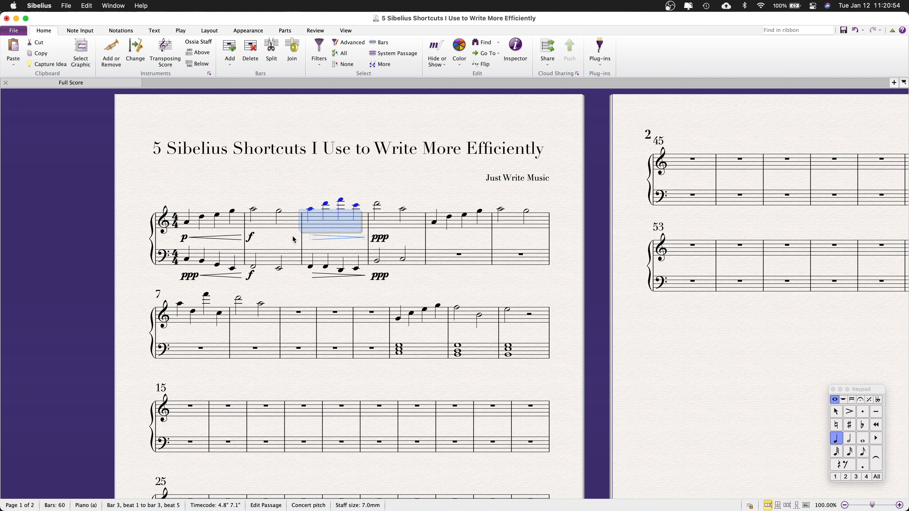
pyautogui.press('Escape')
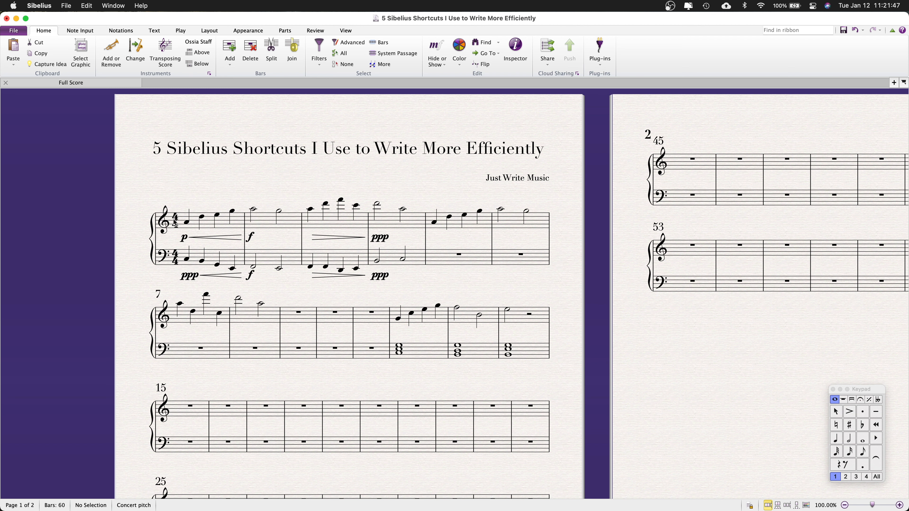
# Add a slur across the four treble quarter notes of bar 1, ending on the bar's last note.
pyautogui.click(187, 224)
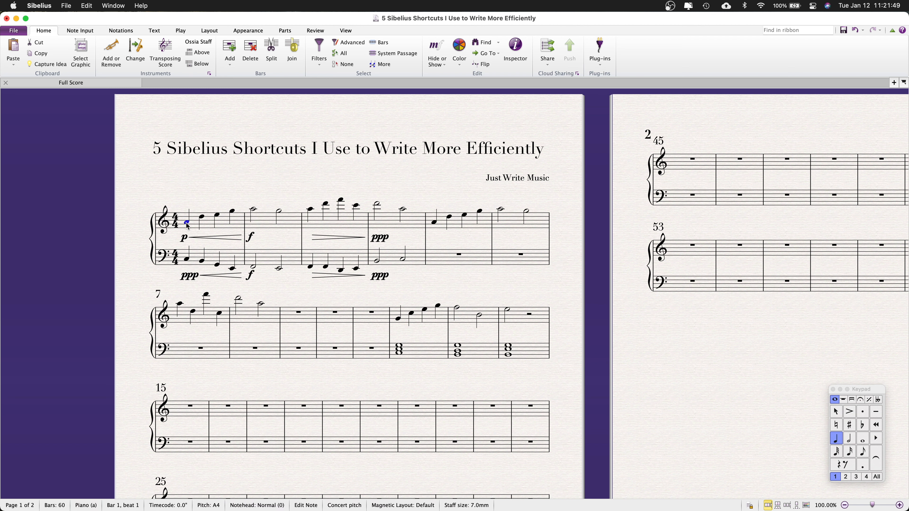
pyautogui.press('s')
pyautogui.press('space')
pyautogui.press('space')
pyautogui.press('space')
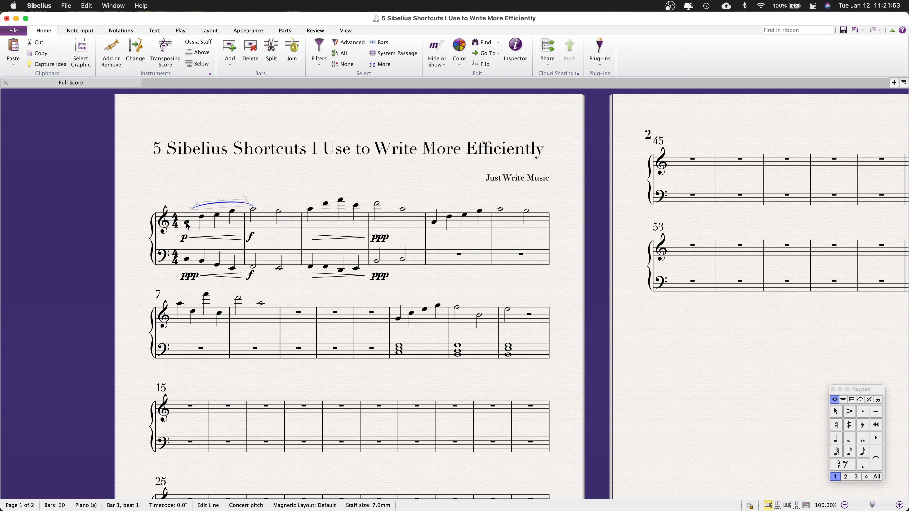
pyautogui.hotkey('shift', 'space')
pyautogui.click(187, 224)
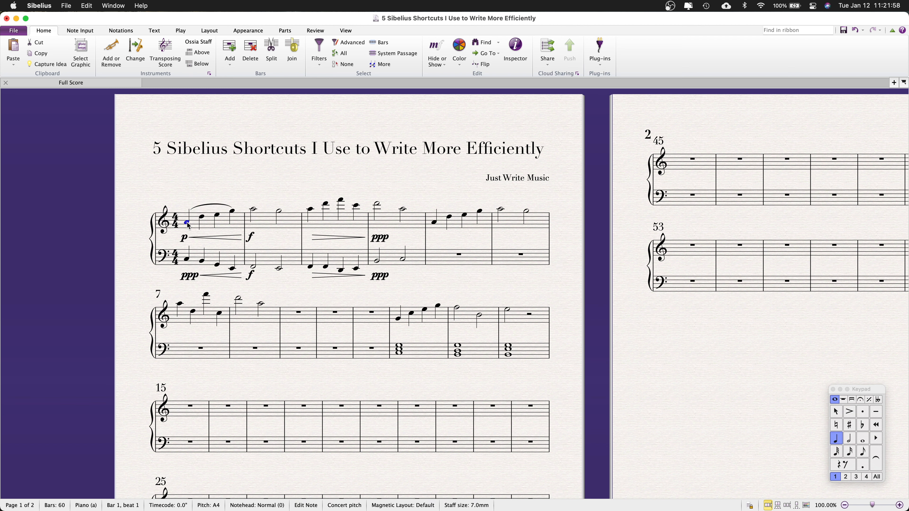
# Add a slur across the four bass quarter notes of bar 1.
pyautogui.click(195, 257)
pyautogui.press('s')
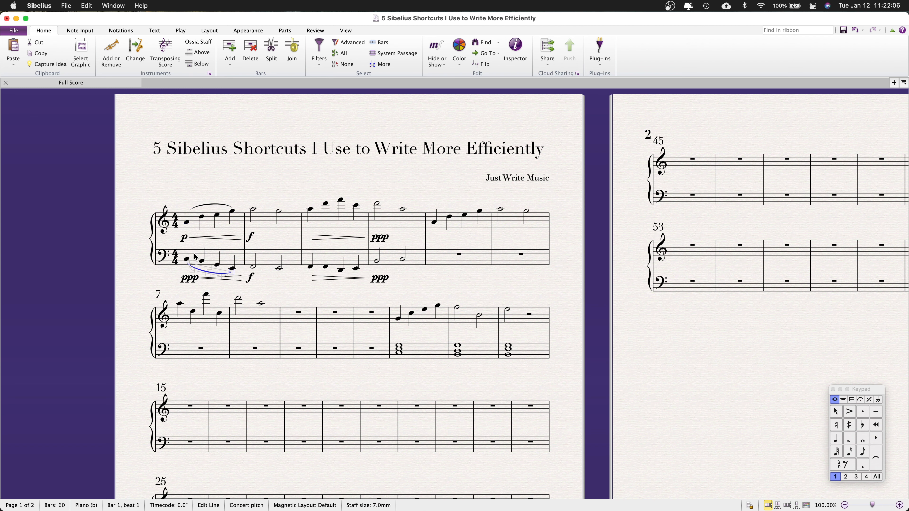
pyautogui.click(281, 274)
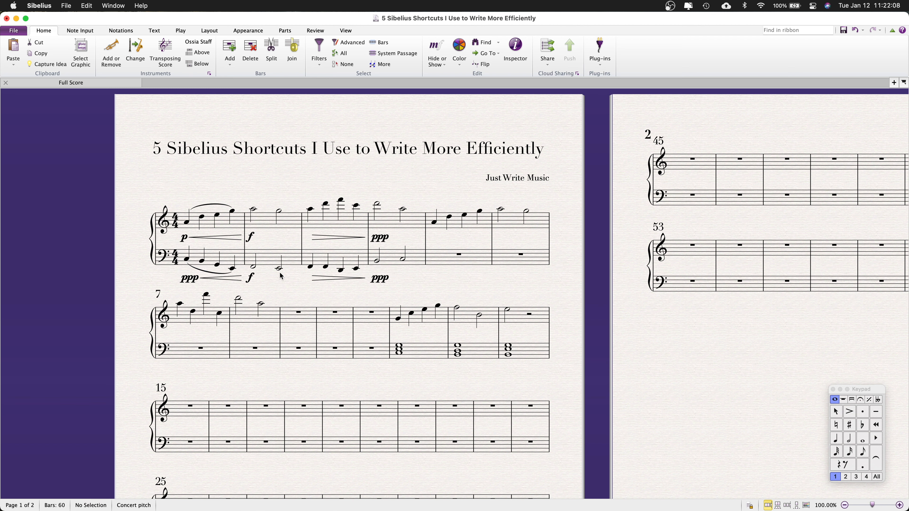
# Play back the slurred passage from the first bass note of bar 1, and stop the playback in bar 4.
pyautogui.click(186, 260)
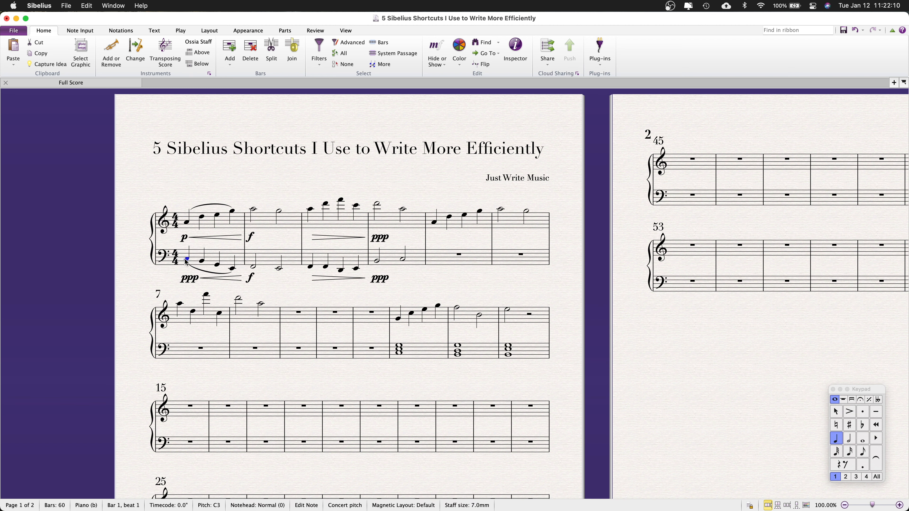
pyautogui.press('space')
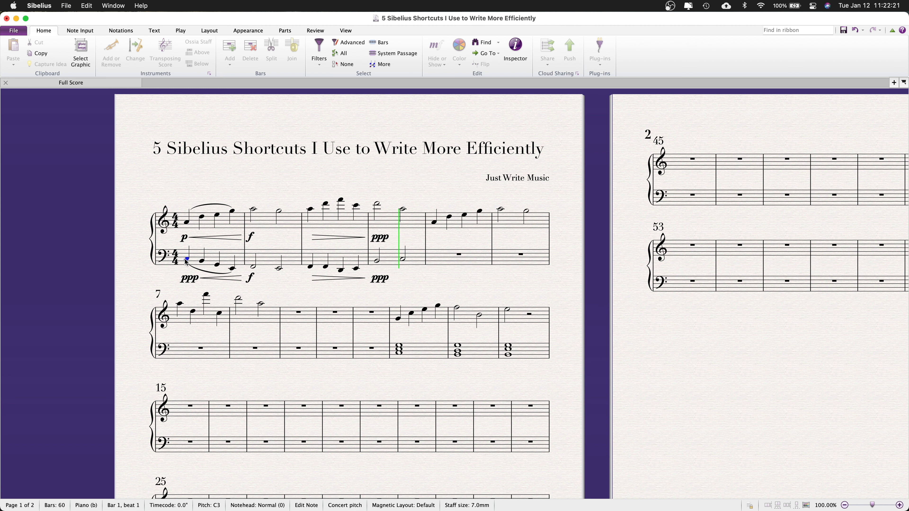
pyautogui.press('Escape')
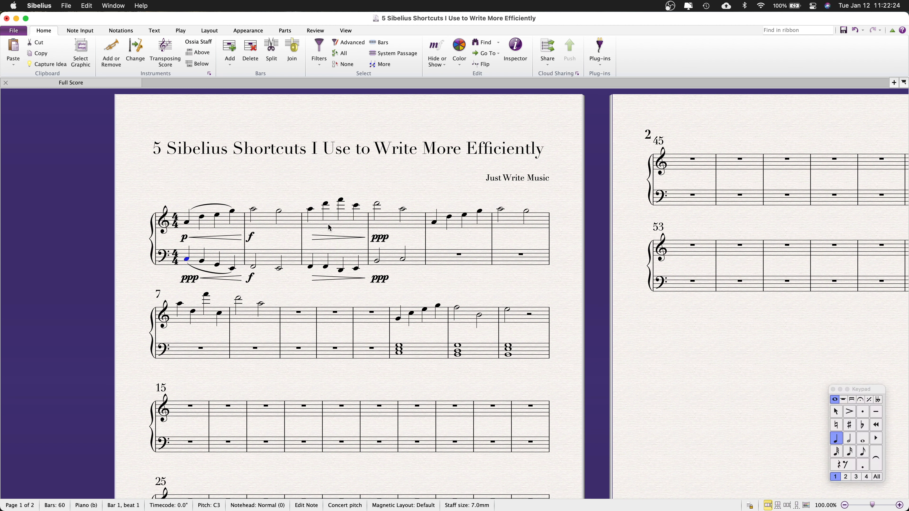
# Add slurs across the four quarter notes of bar 3 in both the treble and bass staves.
pyautogui.click(329, 225)
pyautogui.press('s')
pyautogui.click(333, 258)
pyautogui.press('s')
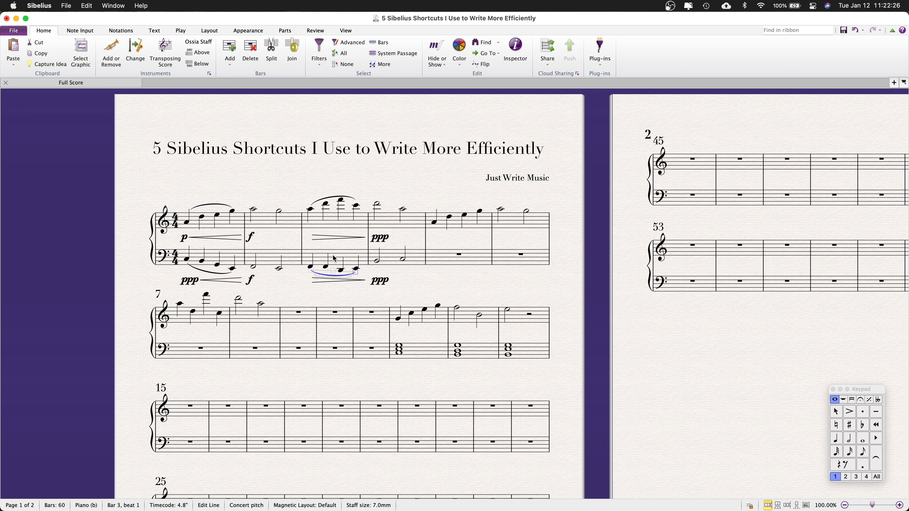
pyautogui.press('Escape')
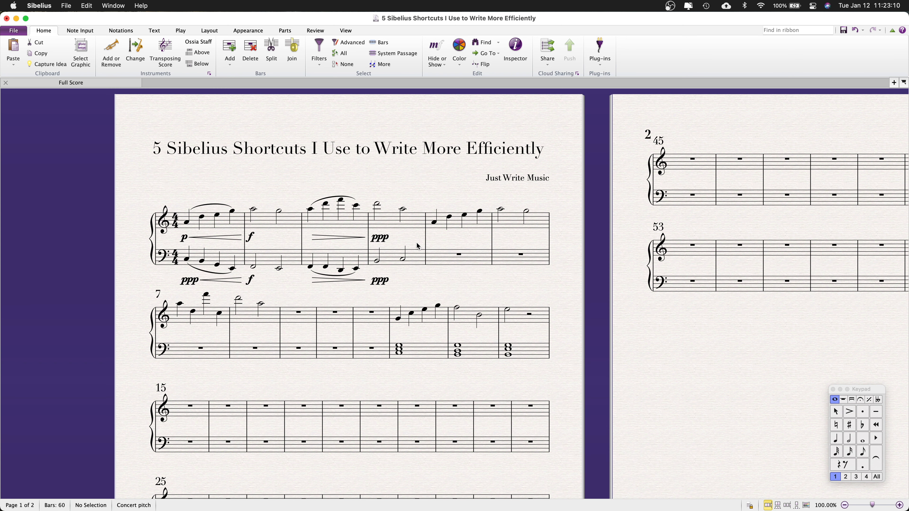
# Copy bar 1 of the treble and bass staves, with its slurs, dynamics and hairpins, into bar 5 of the same staves.
pyautogui.click(228, 224)
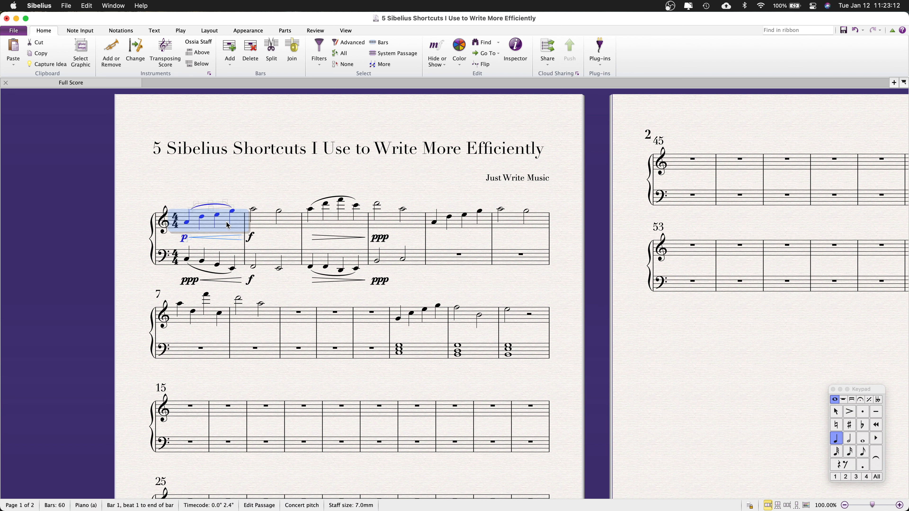
pyautogui.click(471, 223)
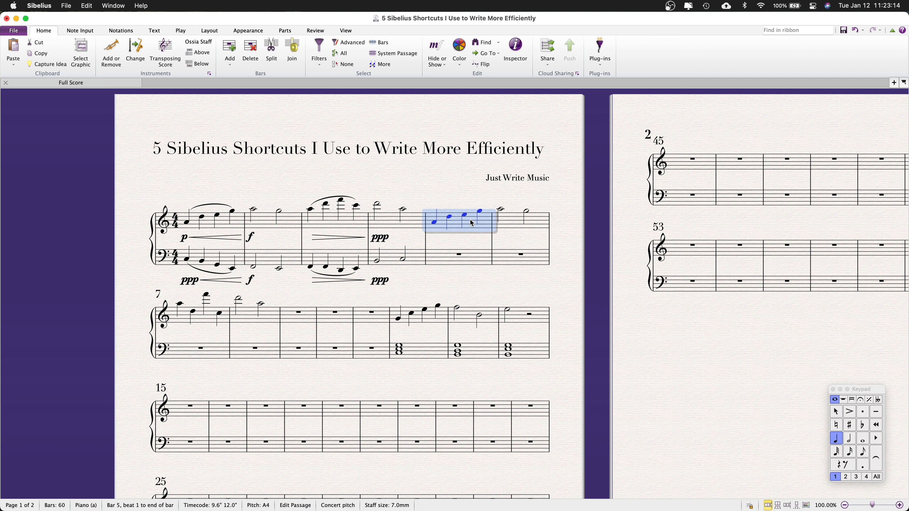
pyautogui.press('super+v')
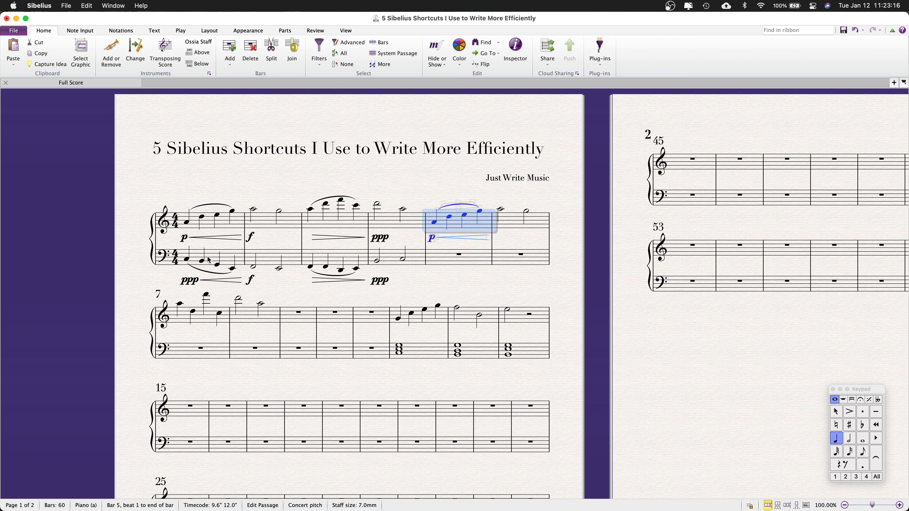
pyautogui.click(210, 260)
pyautogui.press('super+c')
pyautogui.click(431, 258)
pyautogui.press('super+v')
# Copy bar 2 across both staves, including its f dynamics, into bar 6.
pyautogui.click(268, 261)
pyautogui.hotkey('shift', 'Up')
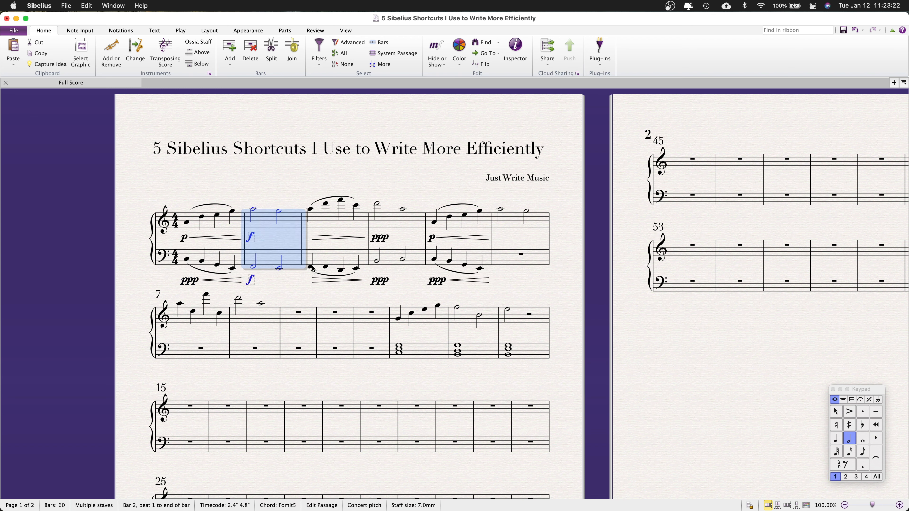
pyautogui.press('super+c')
pyautogui.click(506, 210)
pyautogui.press('super+v')
pyautogui.press('Escape')
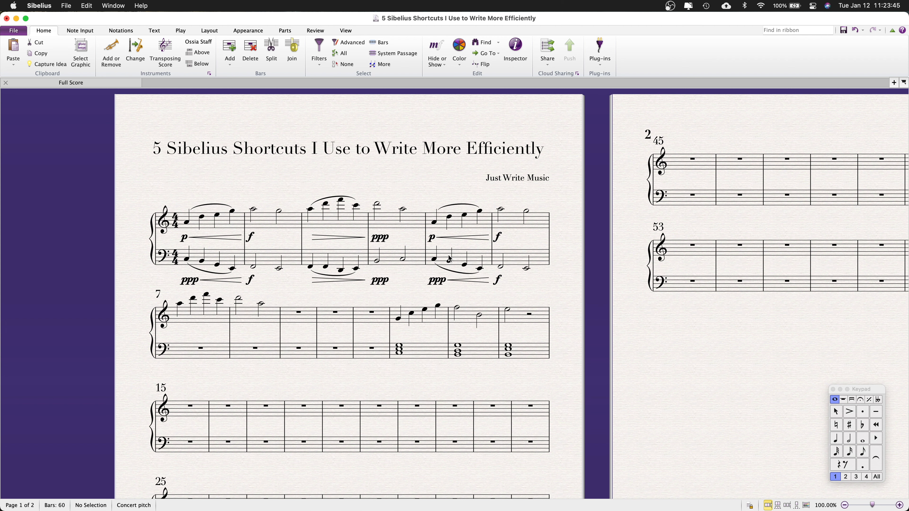
# Copy bars 3 and 4 of both staves, with their slurs, hairpins and dynamics, into bars 7 and 8.
pyautogui.click(457, 258)
pyautogui.click(332, 252)
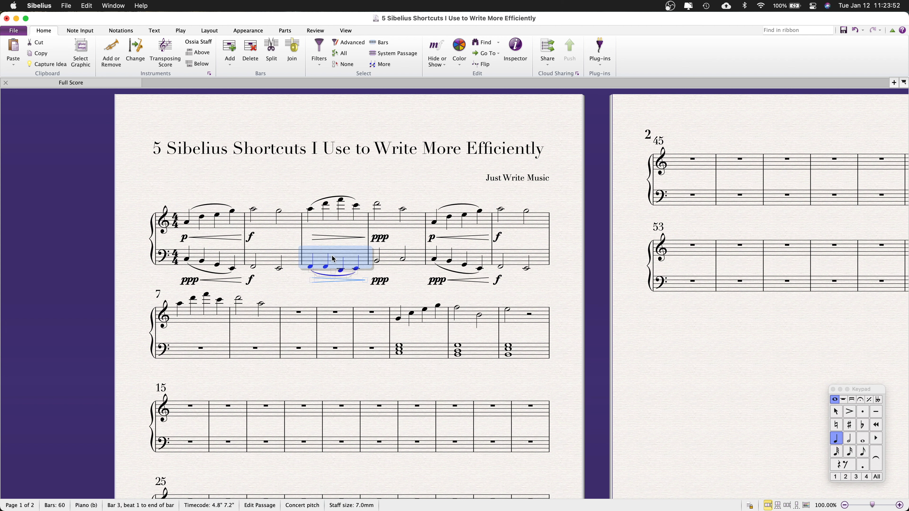
pyautogui.keyDown('shift'); pyautogui.click(393, 217); pyautogui.keyUp('shift')
pyautogui.press('super+c')
pyautogui.click(201, 321)
pyautogui.press('super+v')
pyautogui.press('Escape')
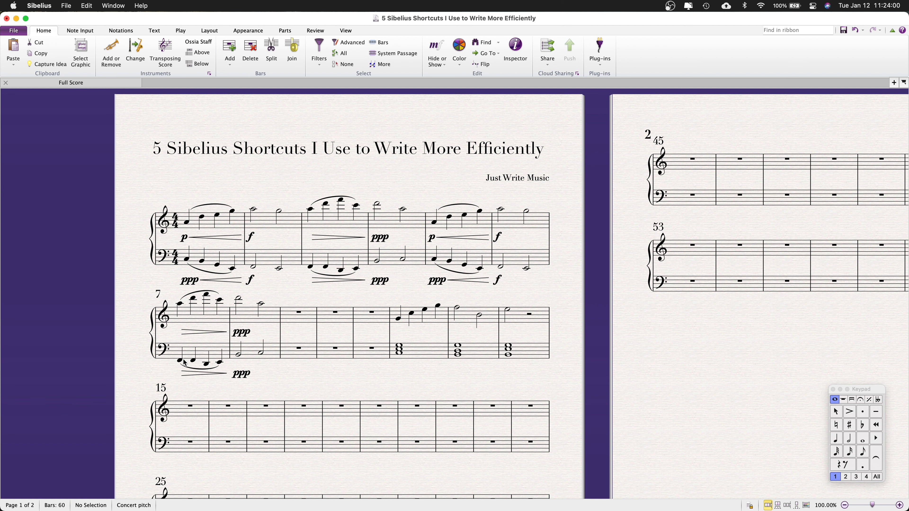
# Raise the bass staff notes of bar 7 by three octaves.
pyautogui.click(207, 353)
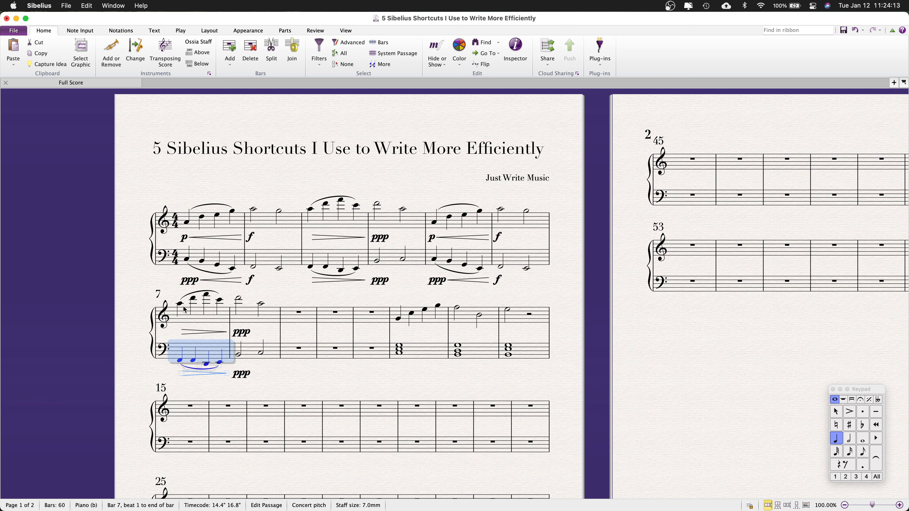
pyautogui.press('super+Up')
pyautogui.press('super+Up')
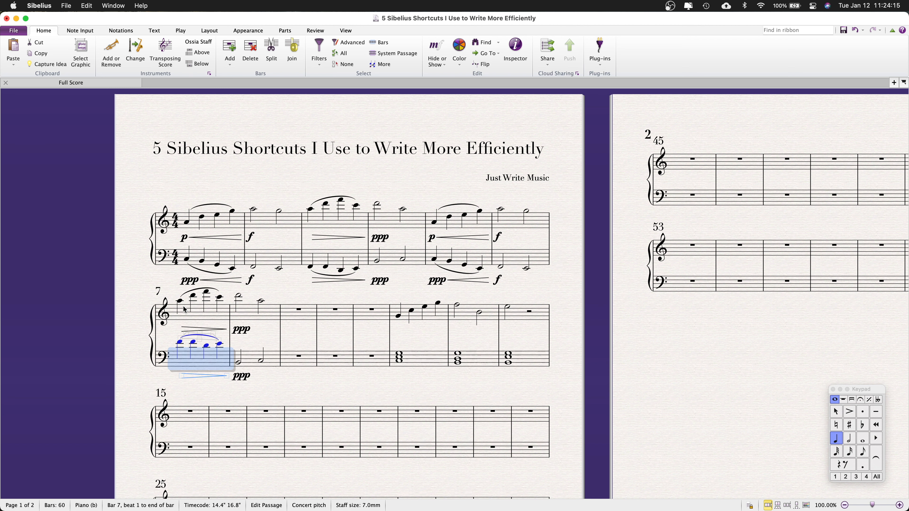
pyautogui.press('super+Up')
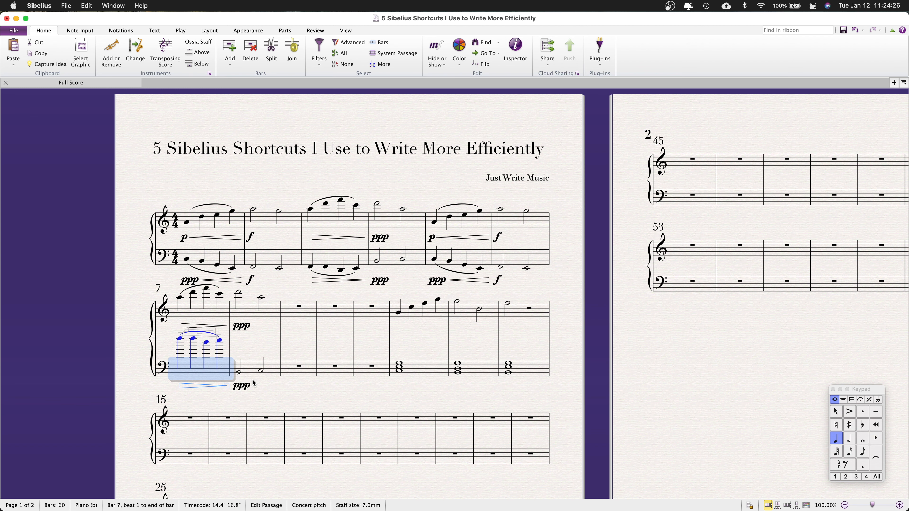
pyautogui.press('Escape')
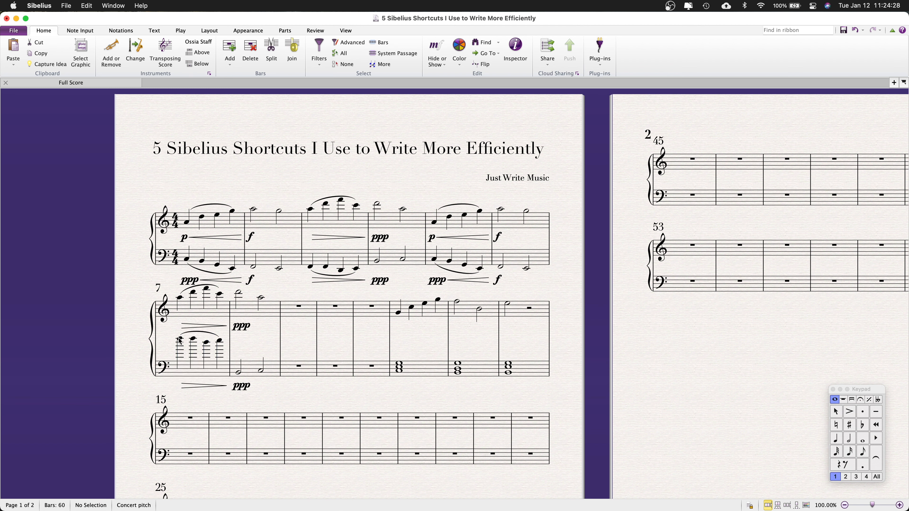
# Change the lower staff to a treble clef for bar 7.
pyautogui.click(184, 369)
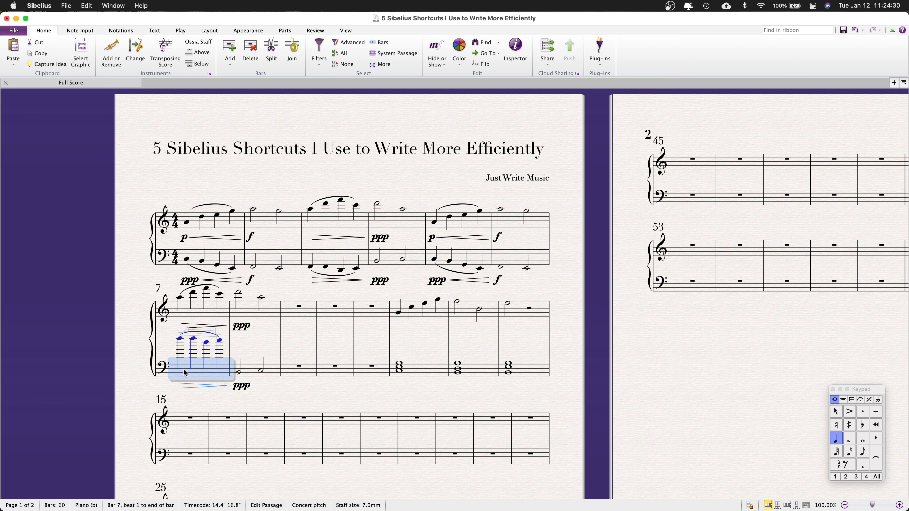
pyautogui.press('q')
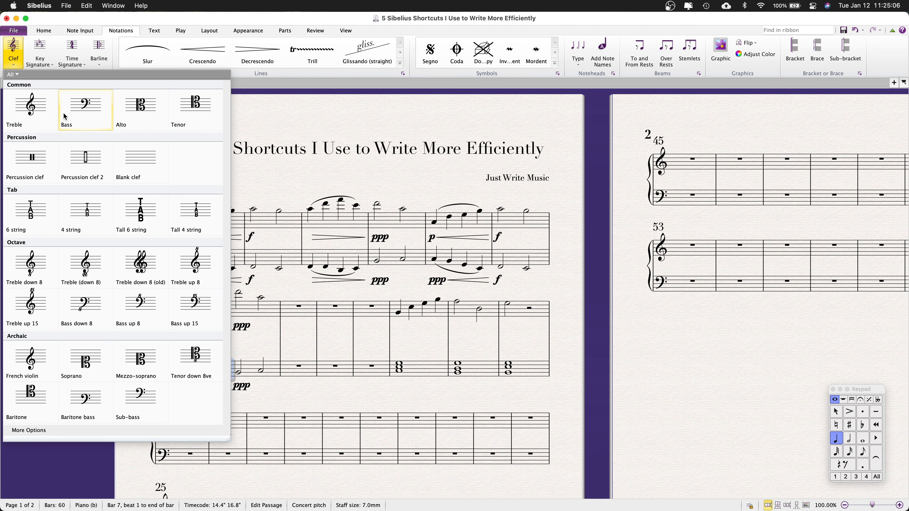
pyautogui.click(31, 108)
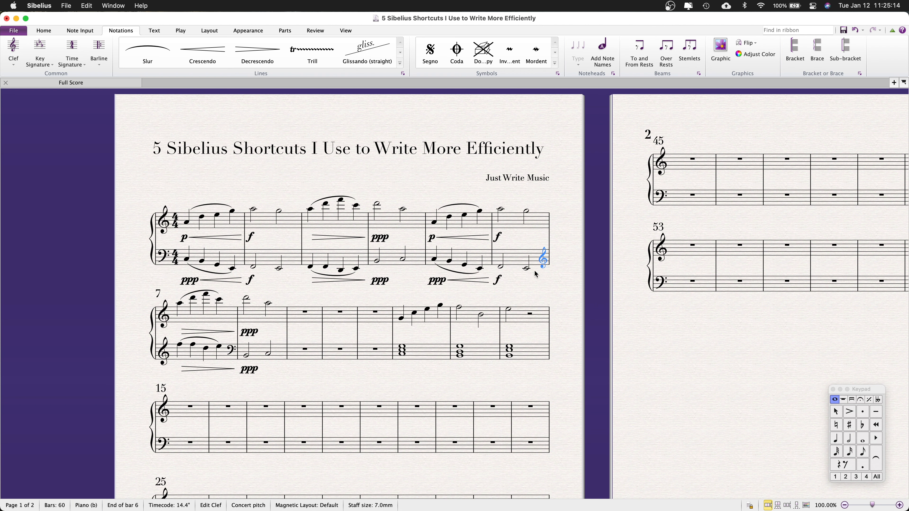
# Raise the lower staff's half notes in bar 8 by two octaves and move the bass clef change to the end of that bar.
pyautogui.click(254, 354)
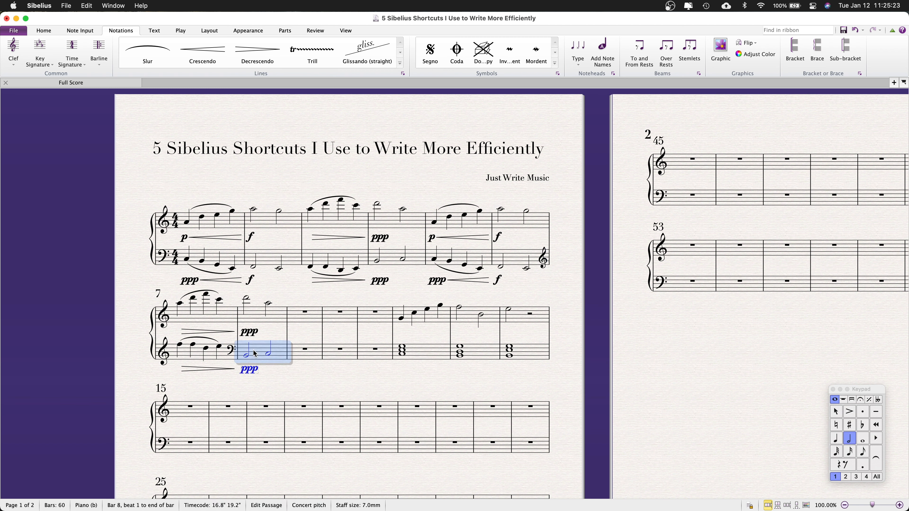
pyautogui.press('super+Up')
pyautogui.press('super+Up')
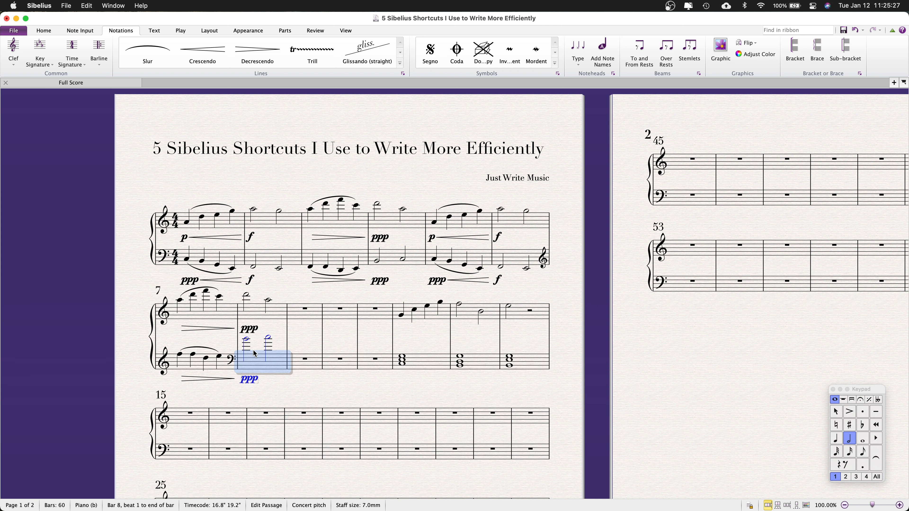
pyautogui.click(231, 362)
pyautogui.moveTo(230, 362); pyautogui.dragTo(281, 372)
pyautogui.press('Escape')
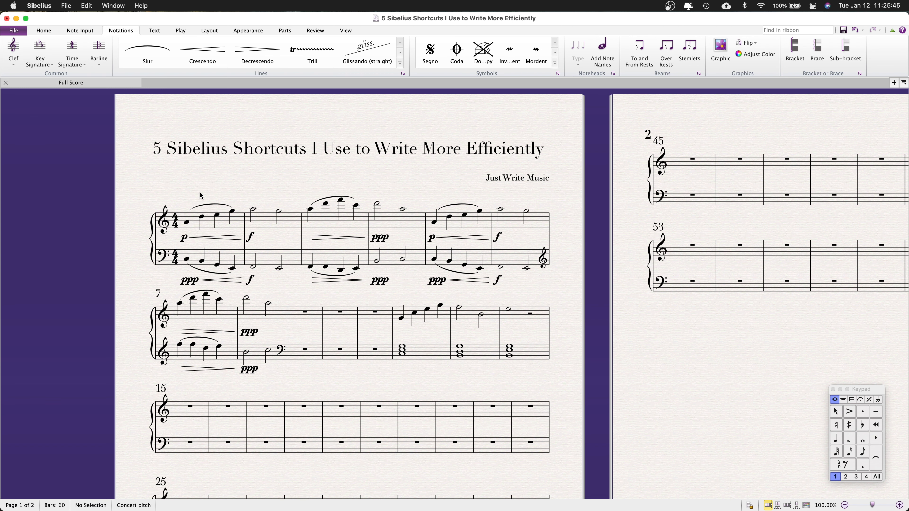
# Play back the passage from the first treble note of bar 5, and stop the playback after bar 7.
pyautogui.click(435, 223)
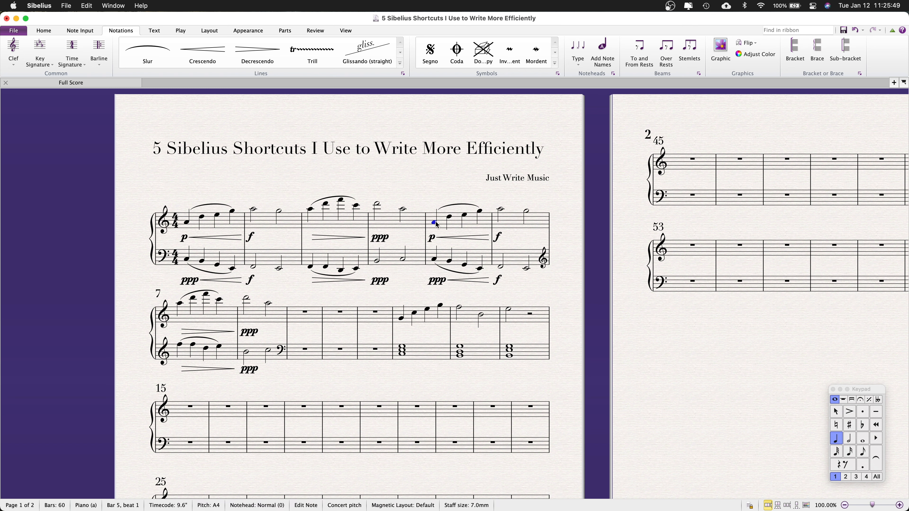
pyautogui.press('p')
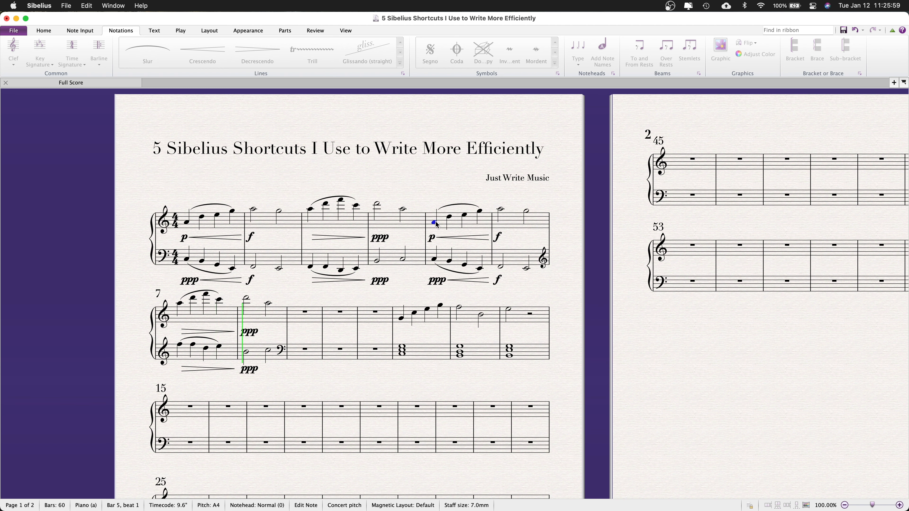
pyautogui.press('space')
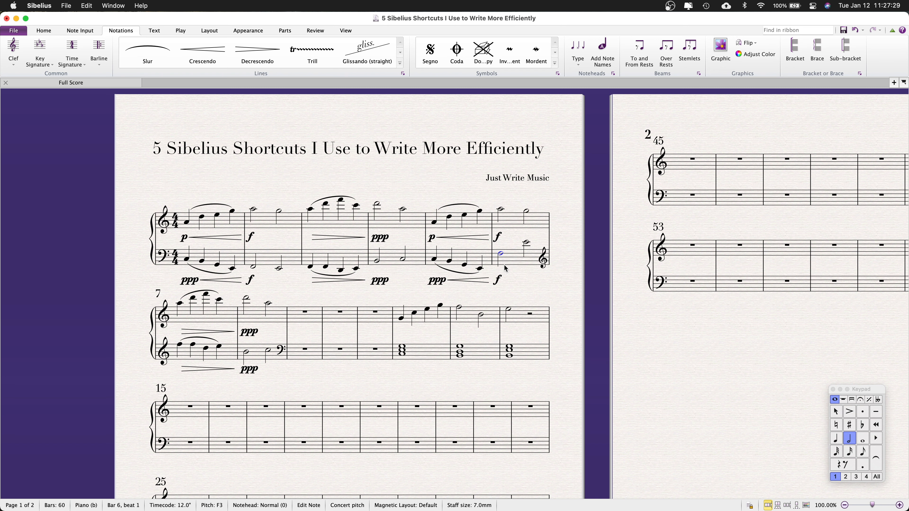
# Apply a 3/4 time signature to the selected bar 7 of both staves.
pyautogui.press('q')
pyautogui.click(191, 315)
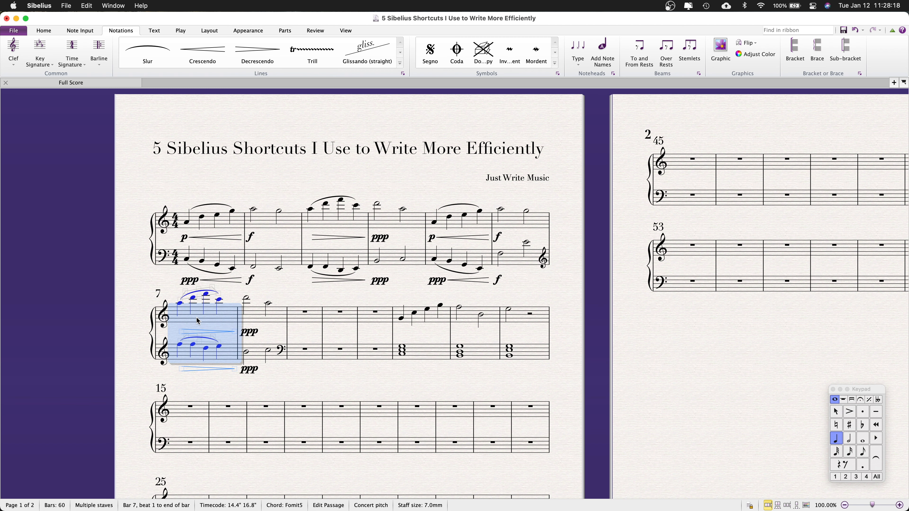
pyautogui.press('t')
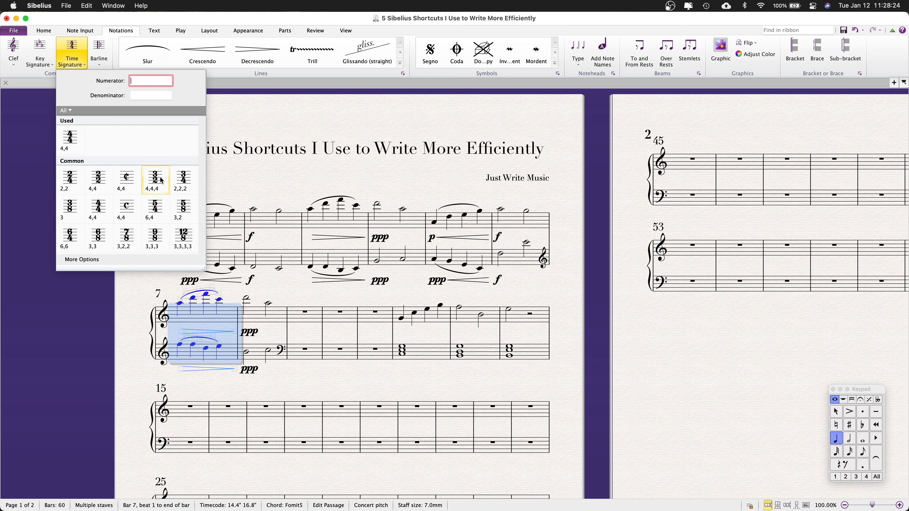
pyautogui.click(179, 177)
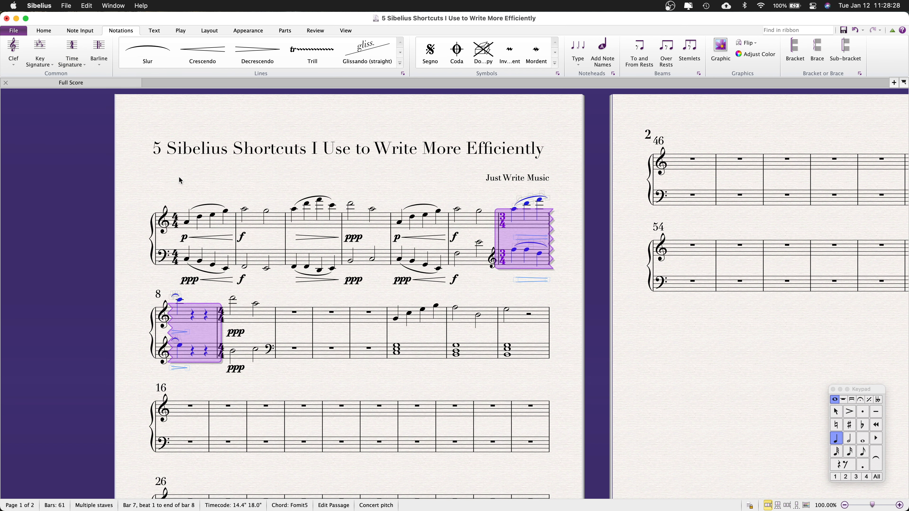
pyautogui.press('Escape')
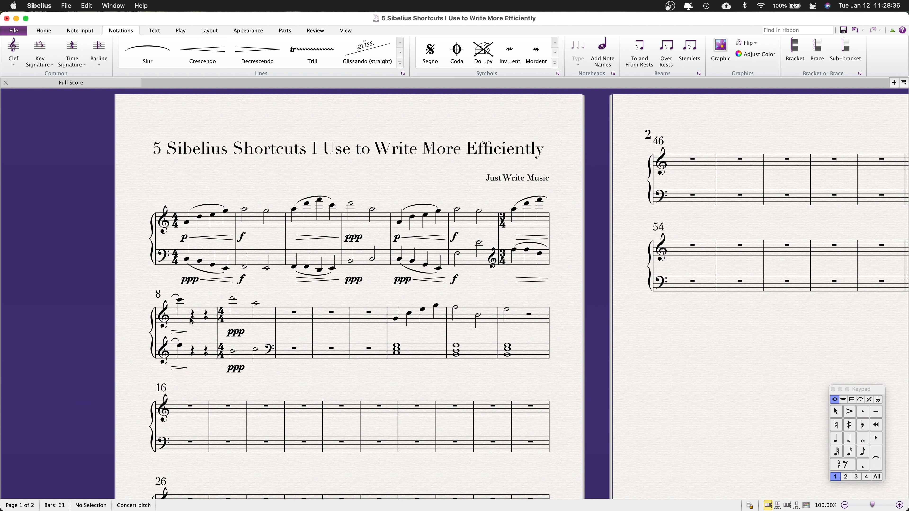
# Delete the leftover 3/4 bar 8, containing one quarter note and two rests, from both staves.
pyautogui.click(183, 316)
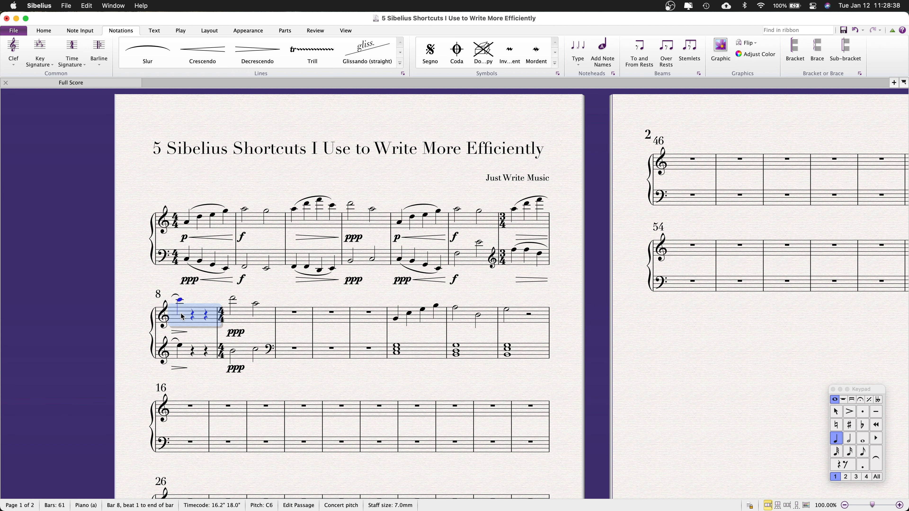
pyautogui.hotkey('shift', 'Down')
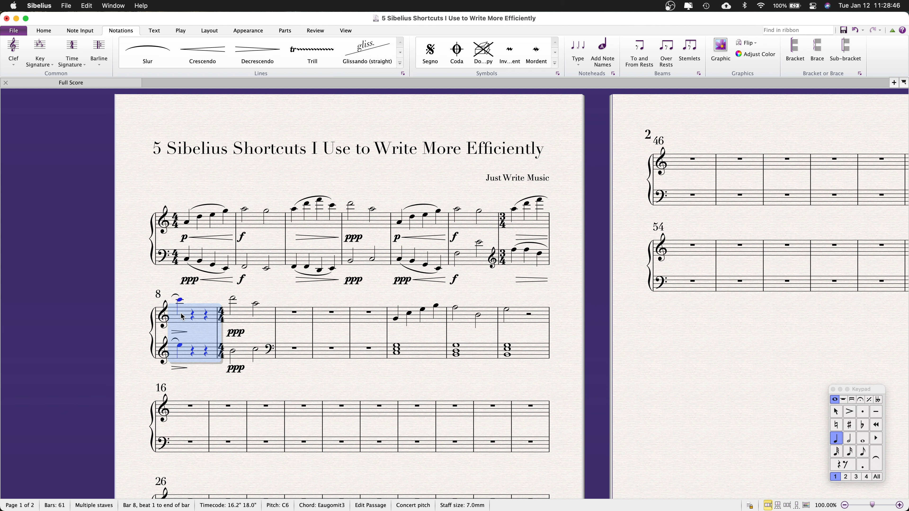
pyautogui.press('super+BackSpace')
pyautogui.press('Return')
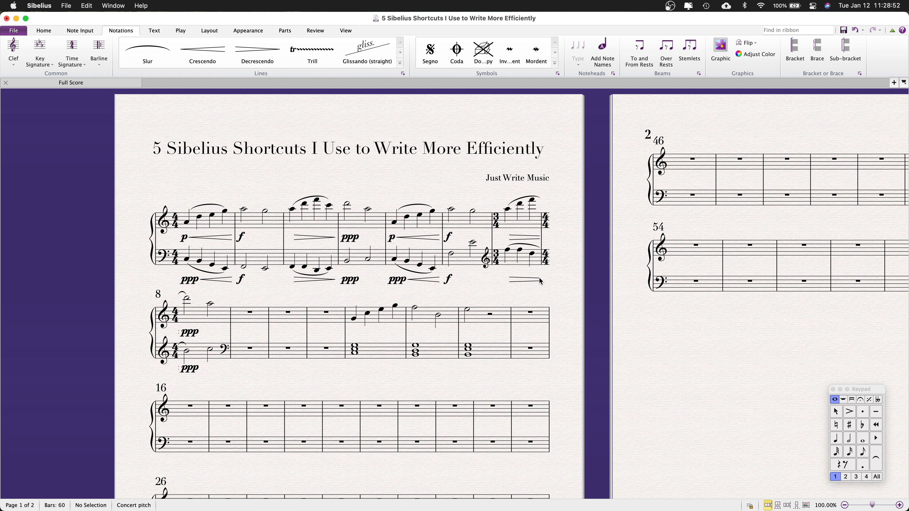
# Delete the old hairpins in bar 7 and add new decrescendo hairpins across that bar in both staves.
pyautogui.moveTo(539, 278); pyautogui.dragTo(533, 280)
pyautogui.hotkey('alt', 'Up')
pyautogui.press('Delete')
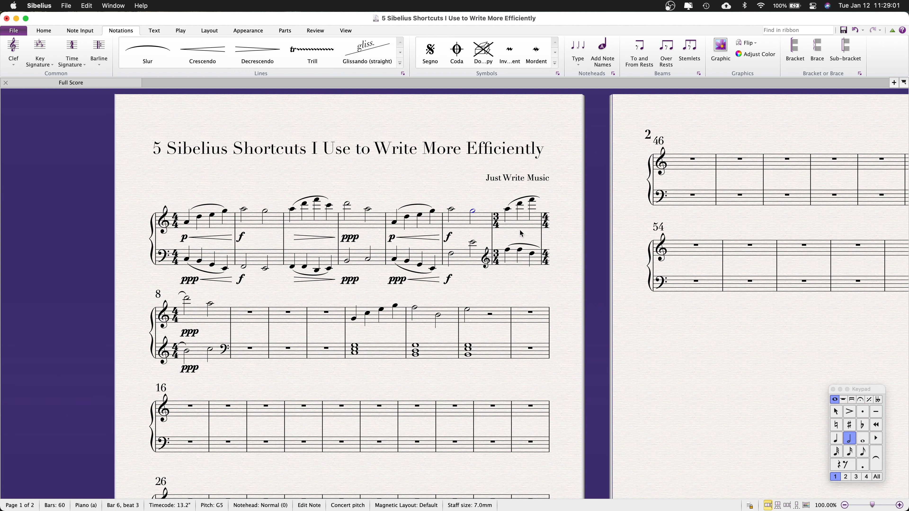
pyautogui.click(513, 226)
pyautogui.hotkey('shift', 'Down')
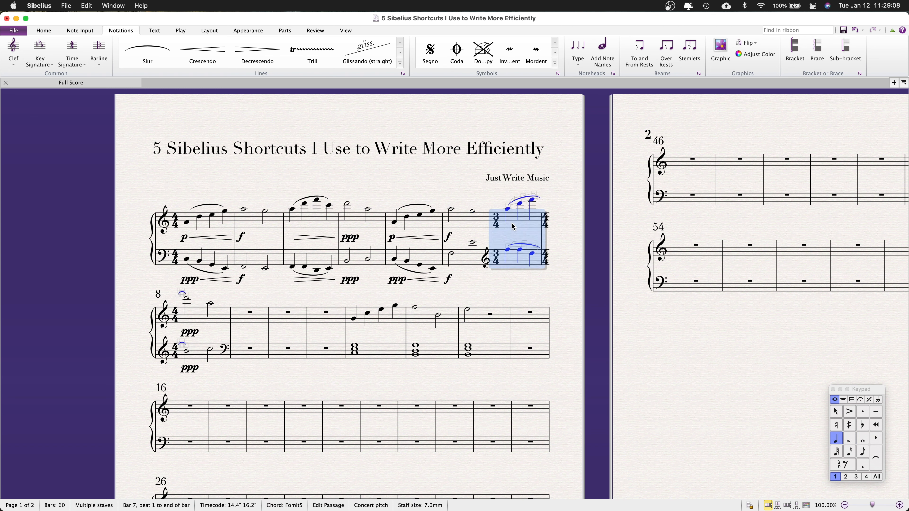
pyautogui.hotkey('shift', '.')
pyautogui.press('Escape')
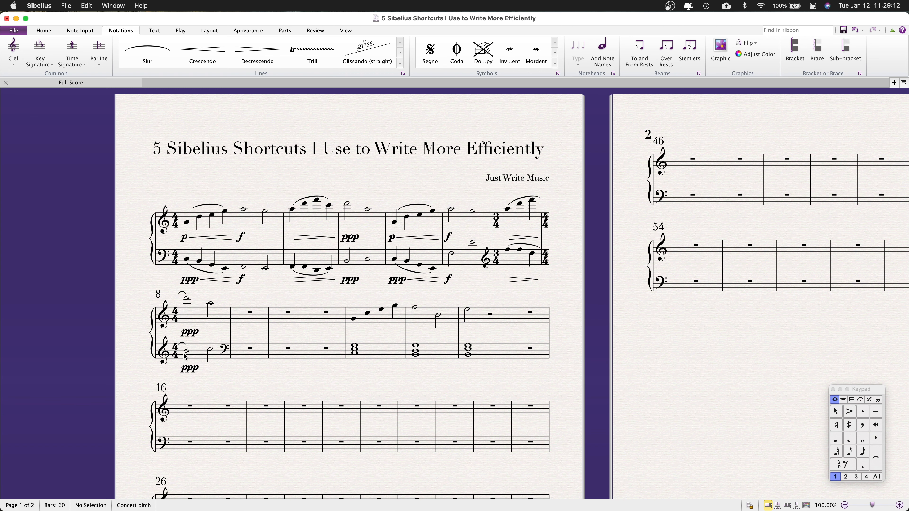
# Lower the bass half notes of bar 6, the first by one octave and the second by two octaves.
pyautogui.click(395, 223)
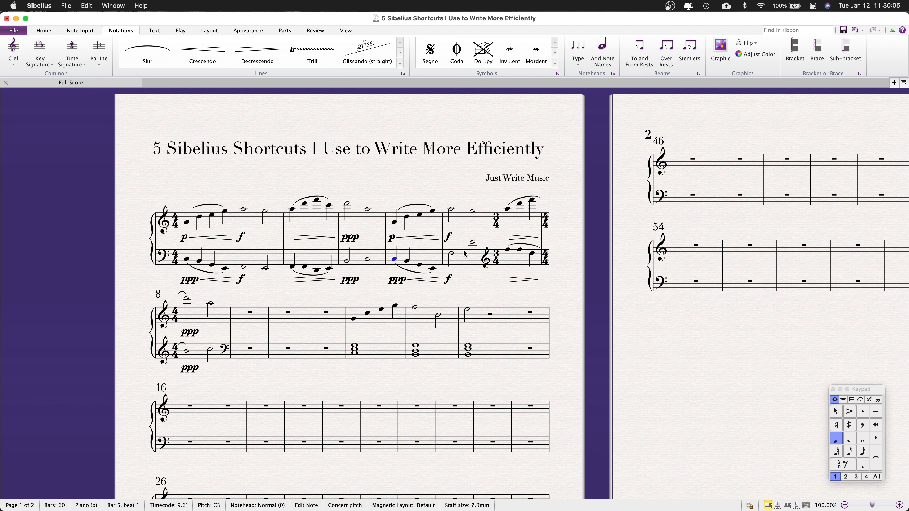
pyautogui.click(472, 243)
pyautogui.press('super+Down')
pyautogui.click(473, 247)
pyautogui.press('super+Down')
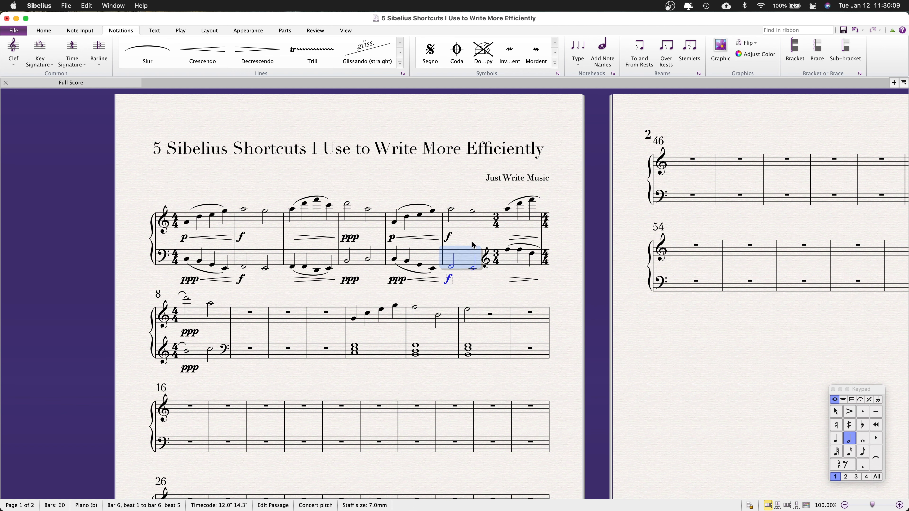
# Play back the revised passage from the first bass note of bar 5, and stop the playback in bar 8.
pyautogui.click(394, 258)
pyautogui.press('p')
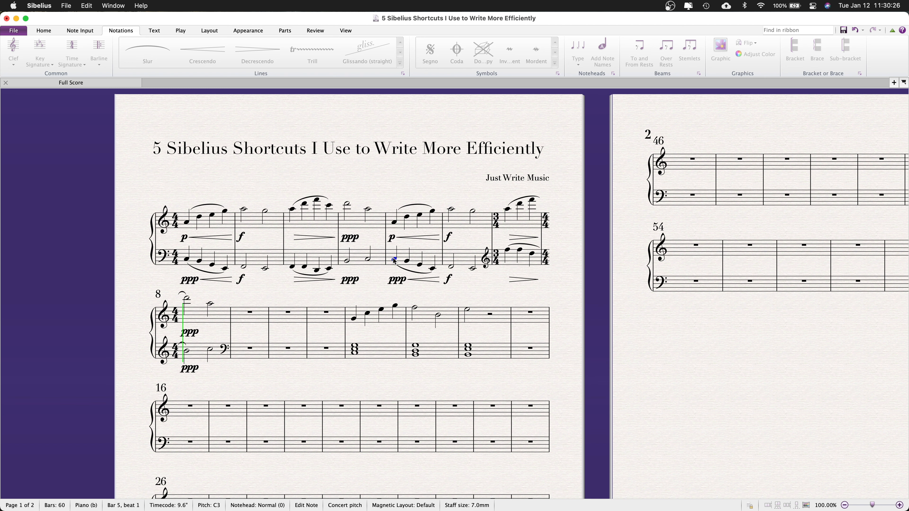
pyautogui.press('space')
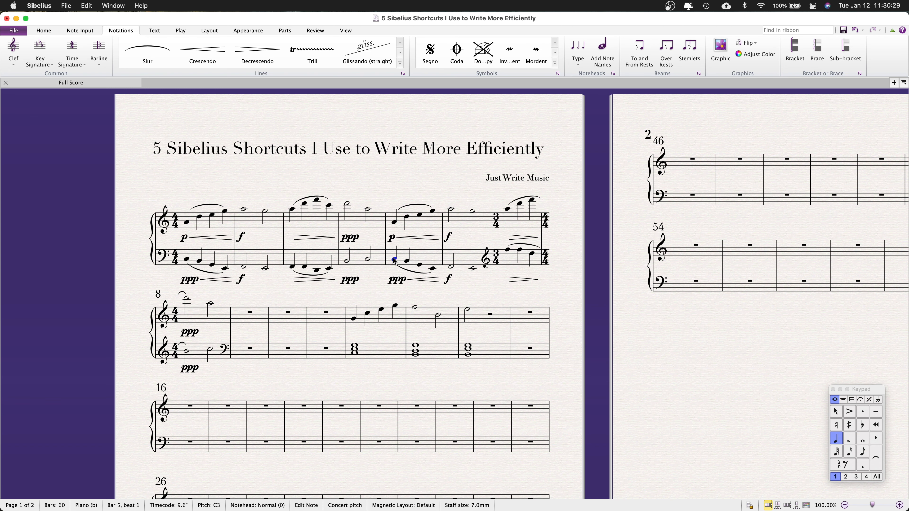